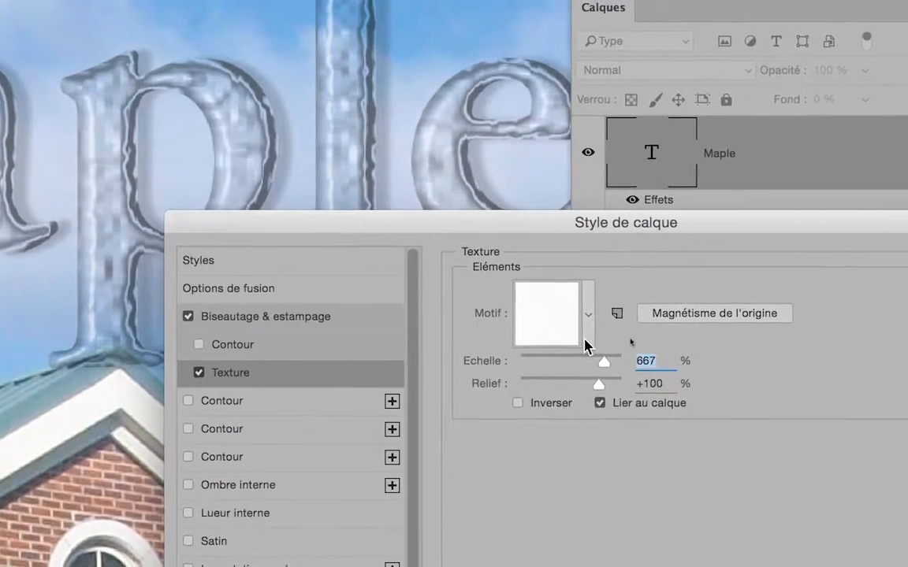
Choose the black-and-white floral line-art pattern as the Texture motif for the Maple text.
left_click(772, 290)
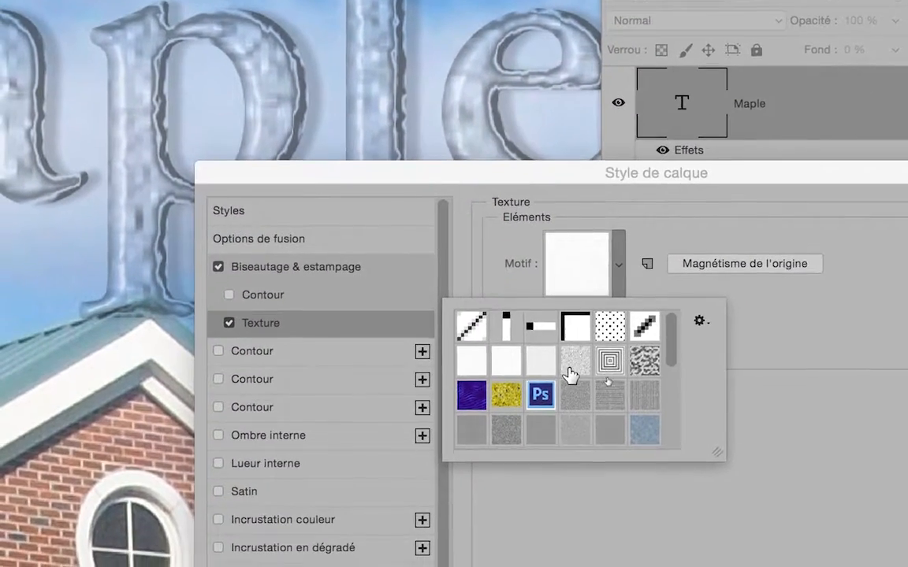
scroll(576, 366, "down", 6)
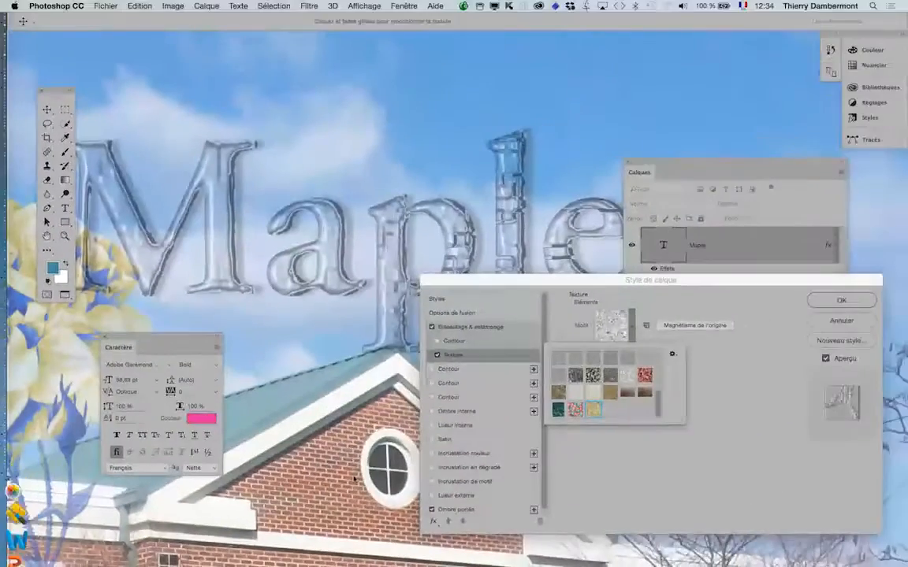
left_click(661, 431)
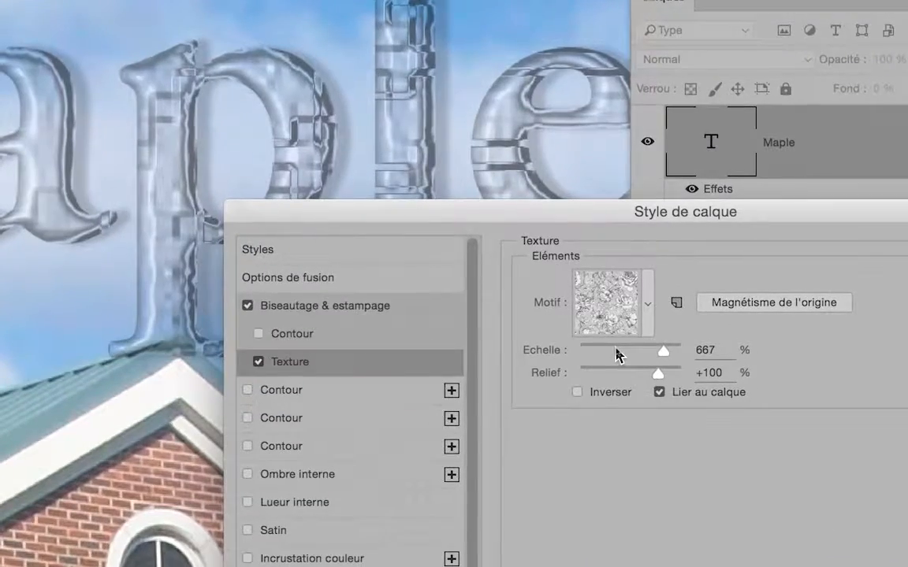
Set the bevel texture's Echelle to 33% and its Relief to +10%.
left_click(616, 351)
mouse_move(616, 352)
left_mouse_down()
mouse_move(610, 361)
mouse_move(629, 345)
left_mouse_up()
left_click(623, 369)
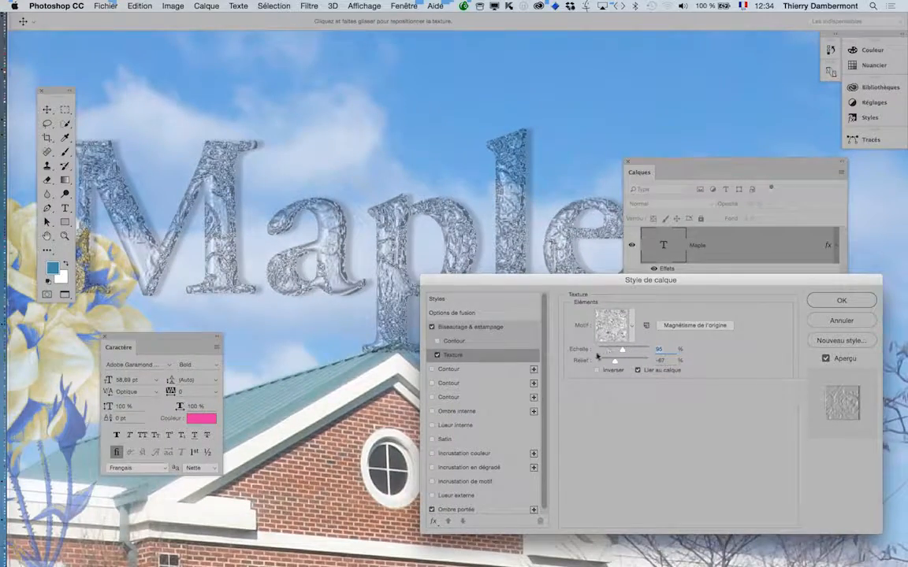
left_click(605, 350)
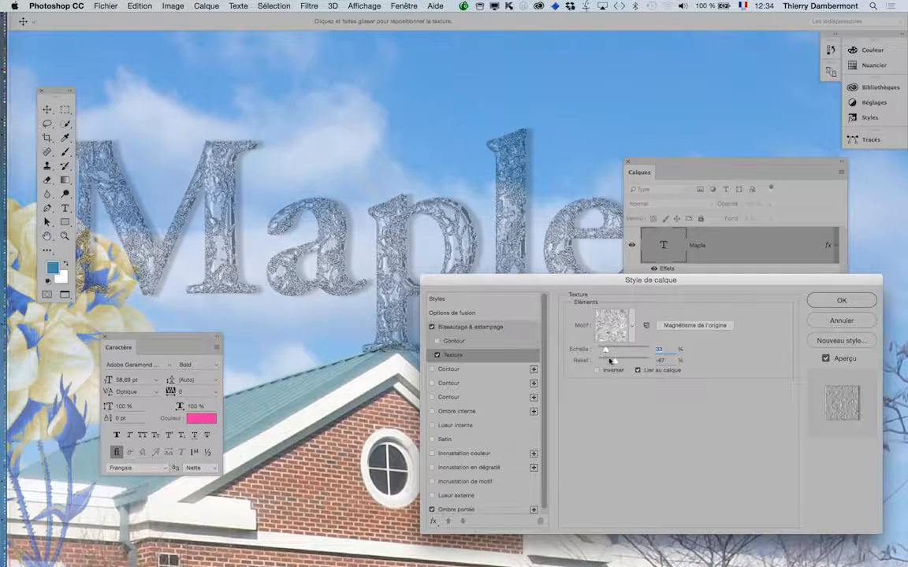
left_click_drag(613, 363, 624, 360)
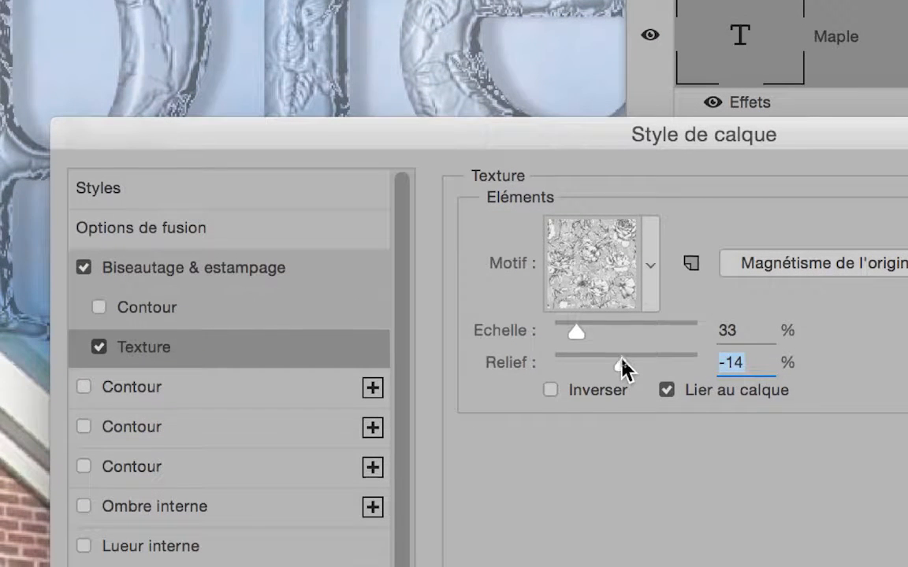
left_click_drag(622, 365, 628, 367)
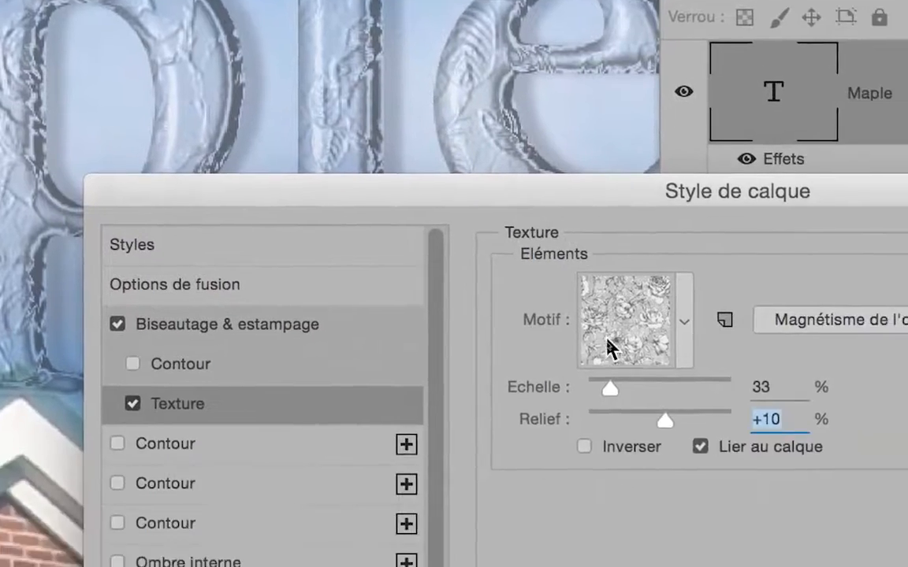
Compare the texture with and without Inverser, leave it off, and set the Echelle to 23%.
left_click_drag(609, 389, 605, 389)
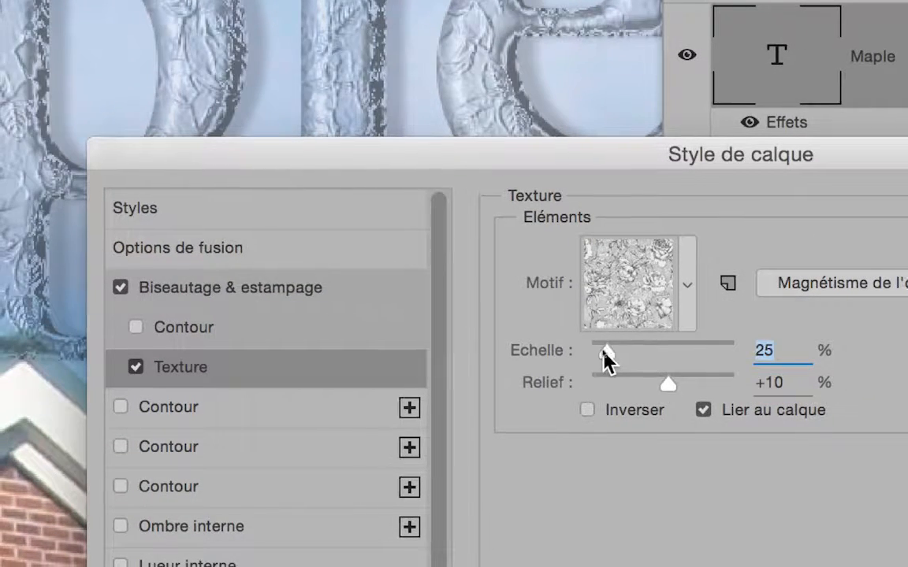
left_click_drag(603, 352, 602, 350)
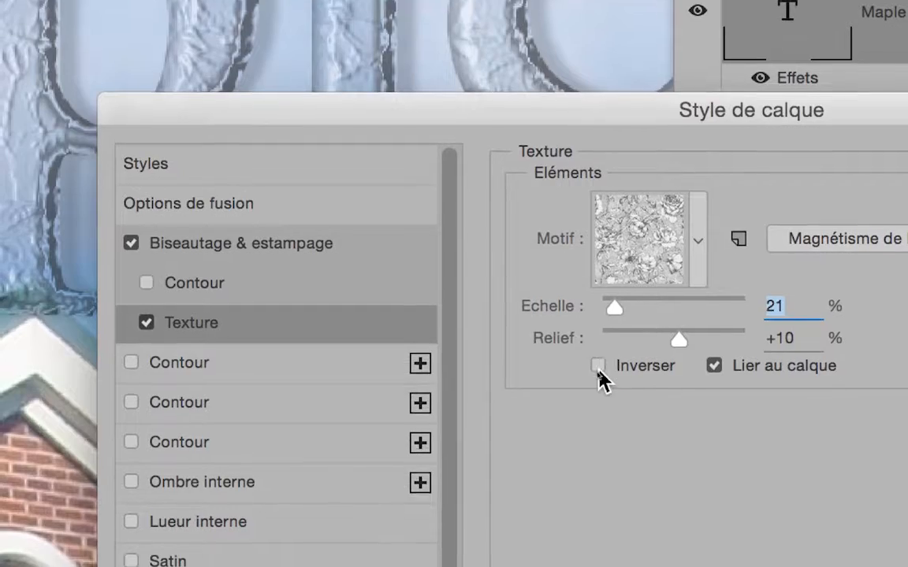
left_click(587, 409)
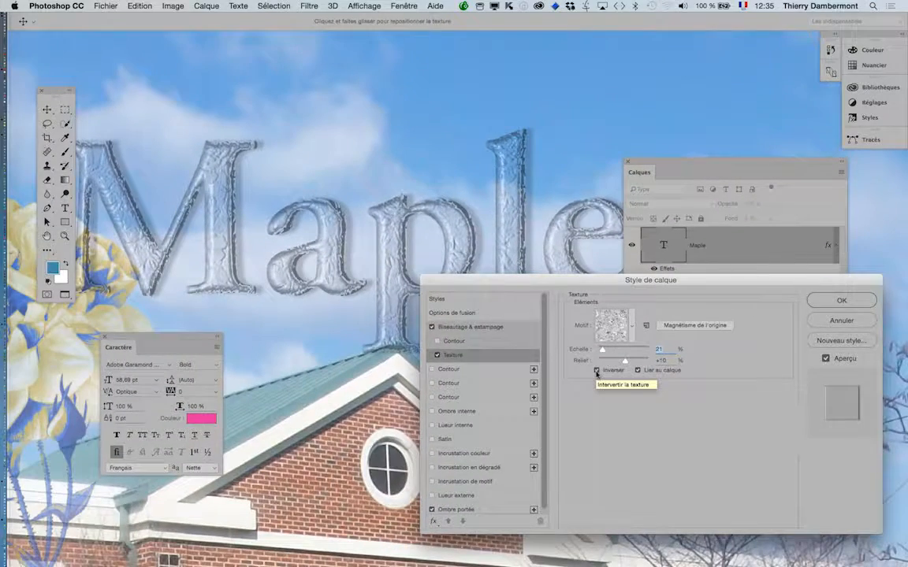
left_click(597, 371)
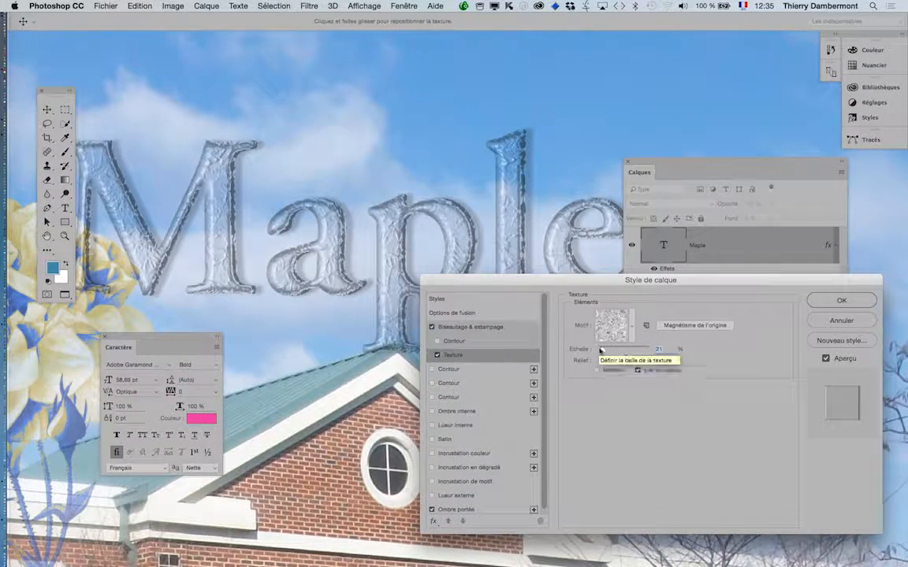
left_click_drag(603, 349, 601, 352)
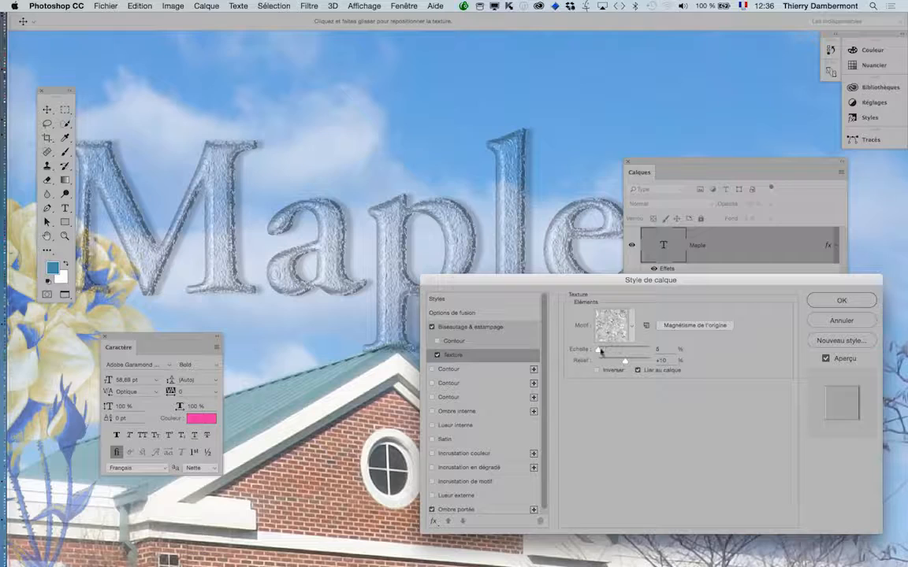
left_click_drag(601, 351, 600, 353)
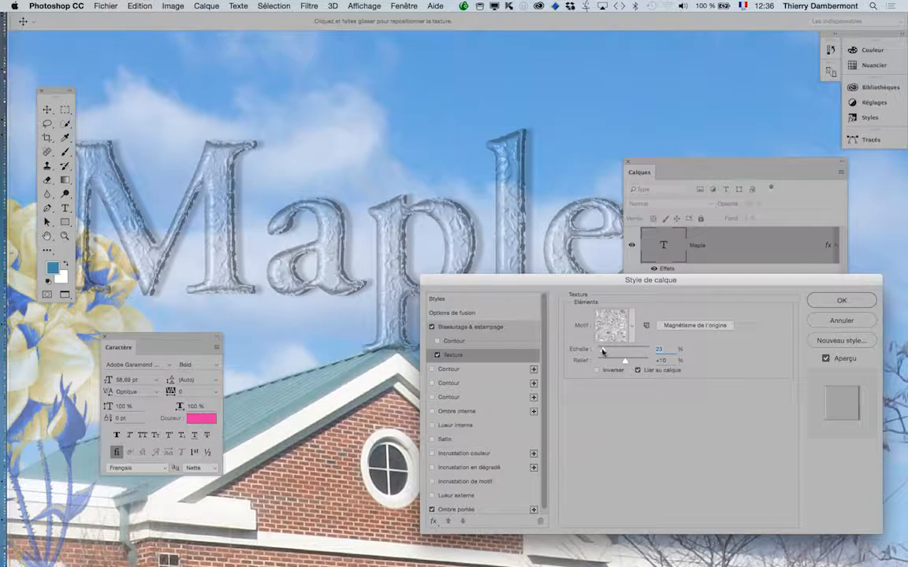
Try the Biseau externe style in Biseautage & estampage and restore Biseau interne.
left_click(471, 328)
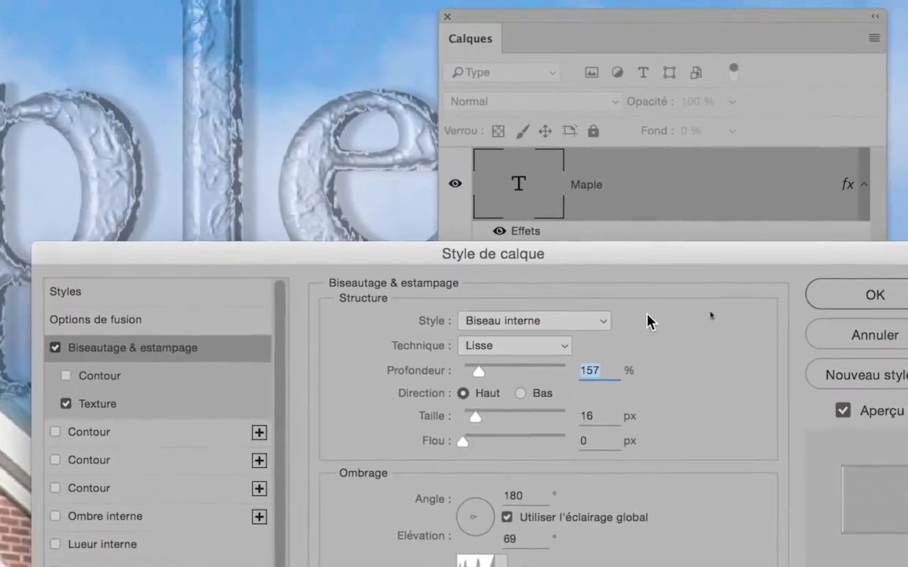
left_click(867, 300)
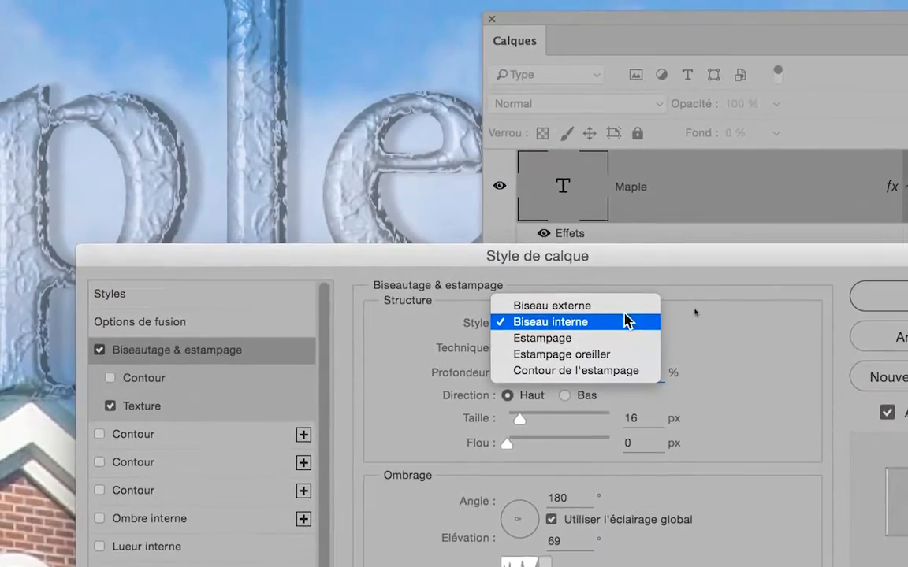
left_click(621, 302)
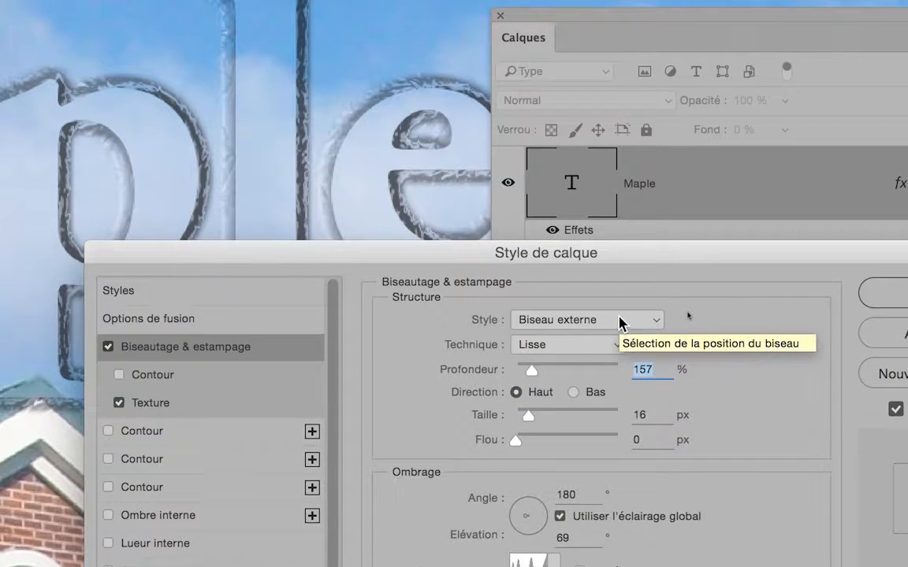
left_click(620, 322)
left_click(620, 331)
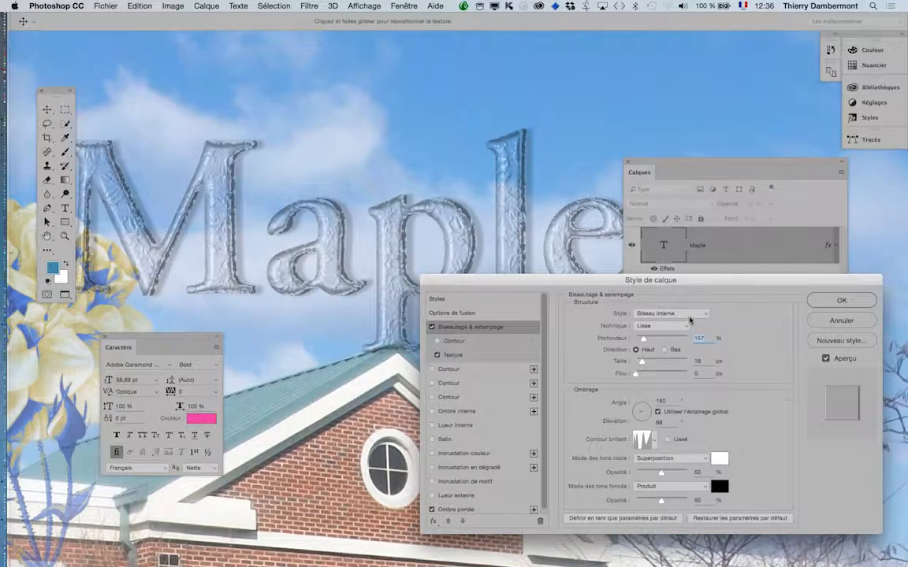
left_click(686, 316)
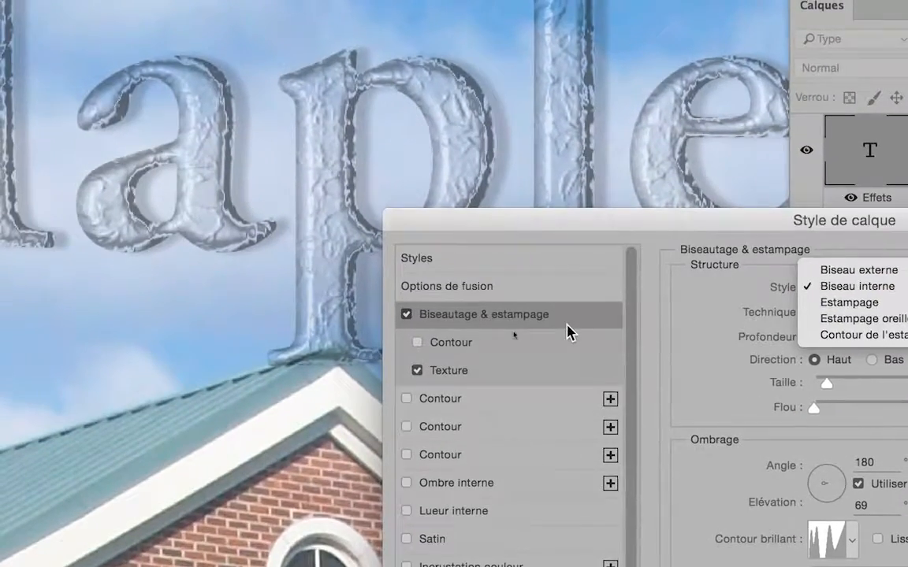
left_click(493, 331)
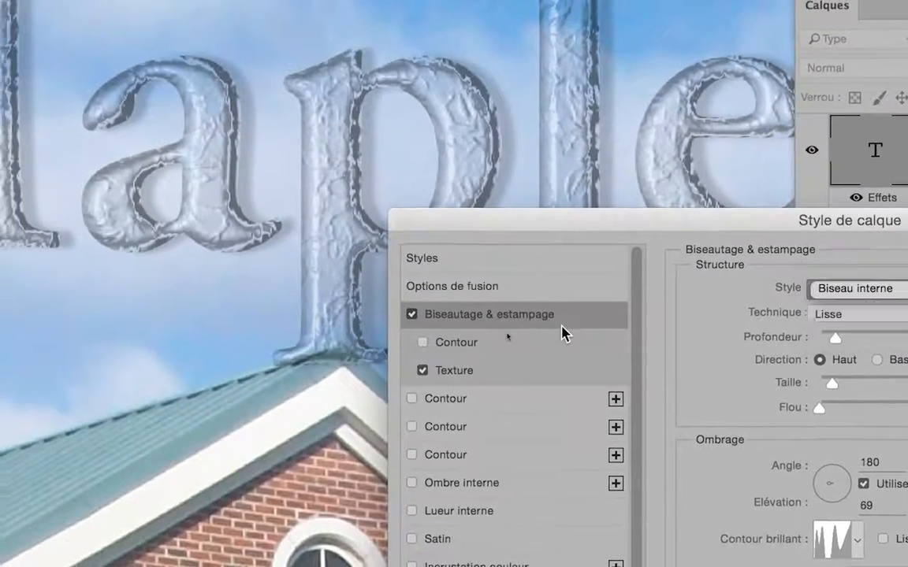
Enable the Contour option under Biseautage & estampage and try lowering its Etendue to 17%.
left_click(457, 377)
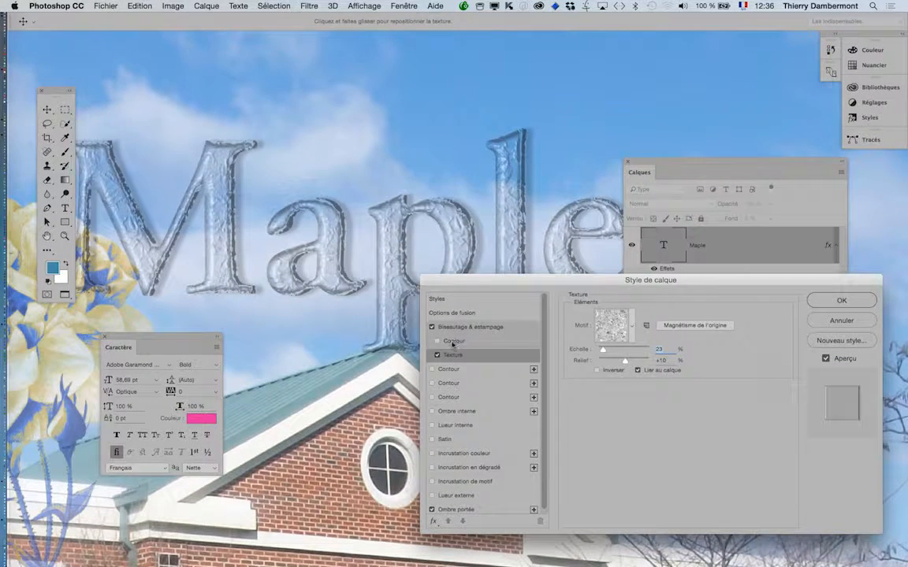
left_click(453, 341)
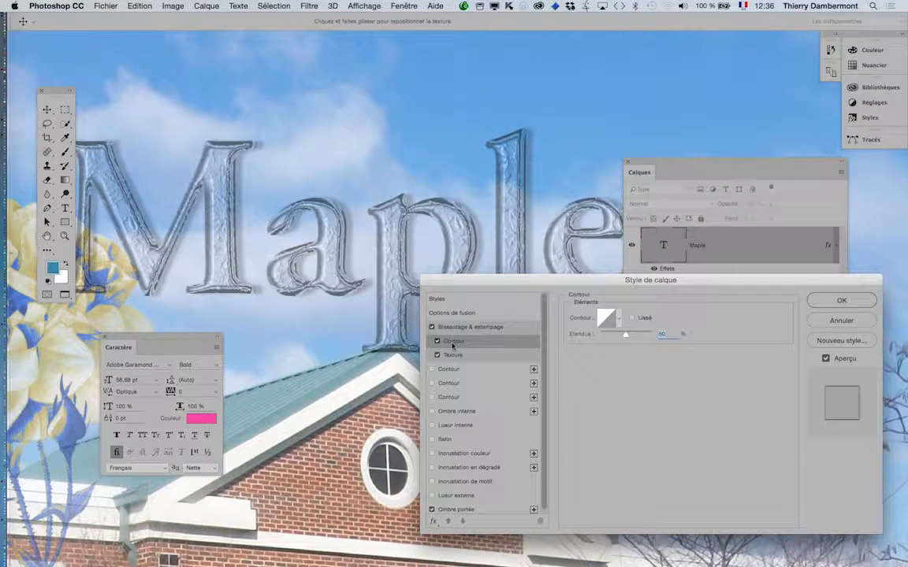
left_click(437, 342)
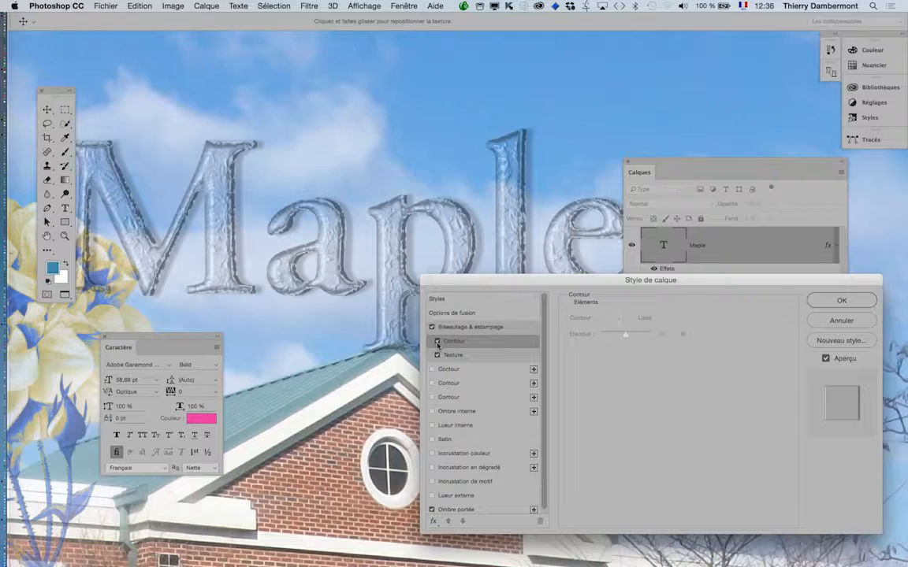
left_click(437, 342)
left_click(437, 342)
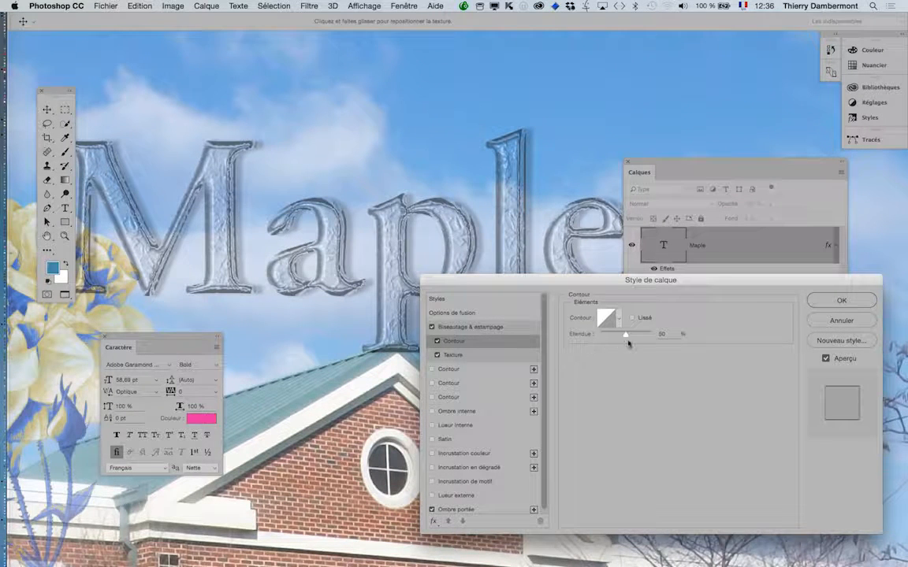
left_click_drag(619, 337, 612, 336)
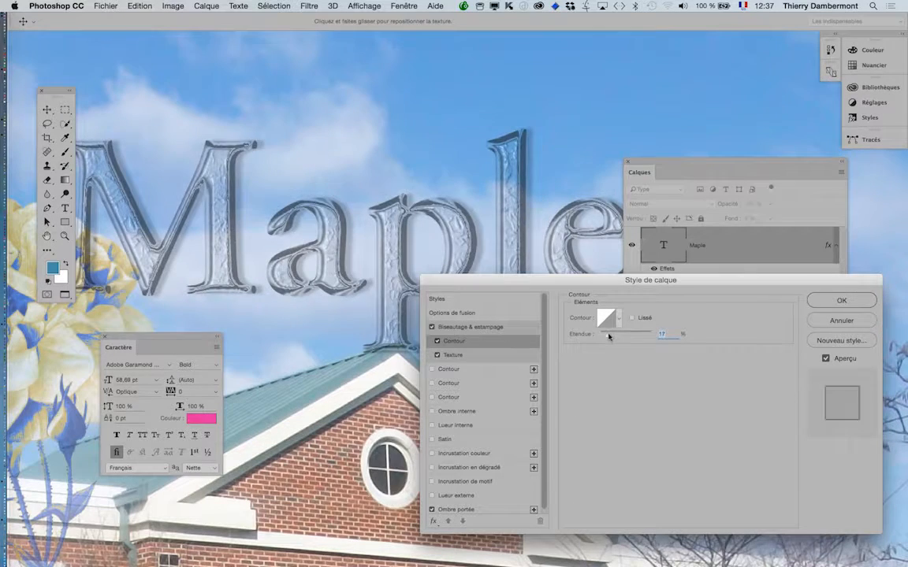
Try the multi-peak contour, pick the quarter-curve preset with an Etendue of 54%, and apply the layer style.
left_click(619, 317)
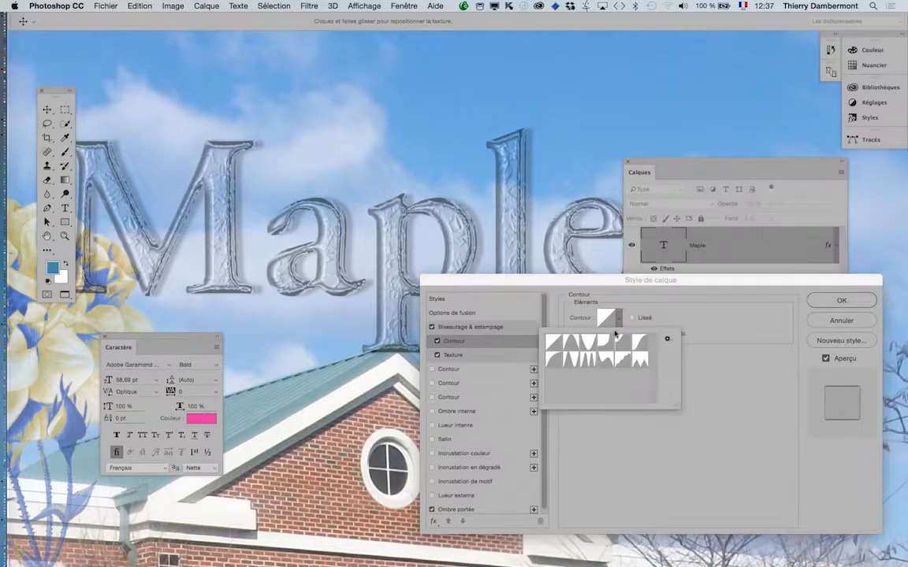
left_click(593, 359)
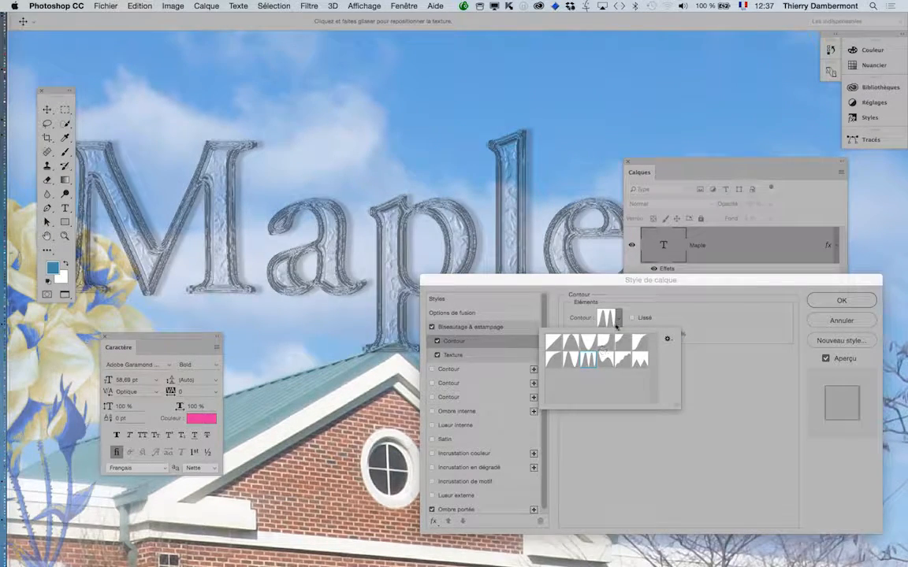
left_click(602, 344)
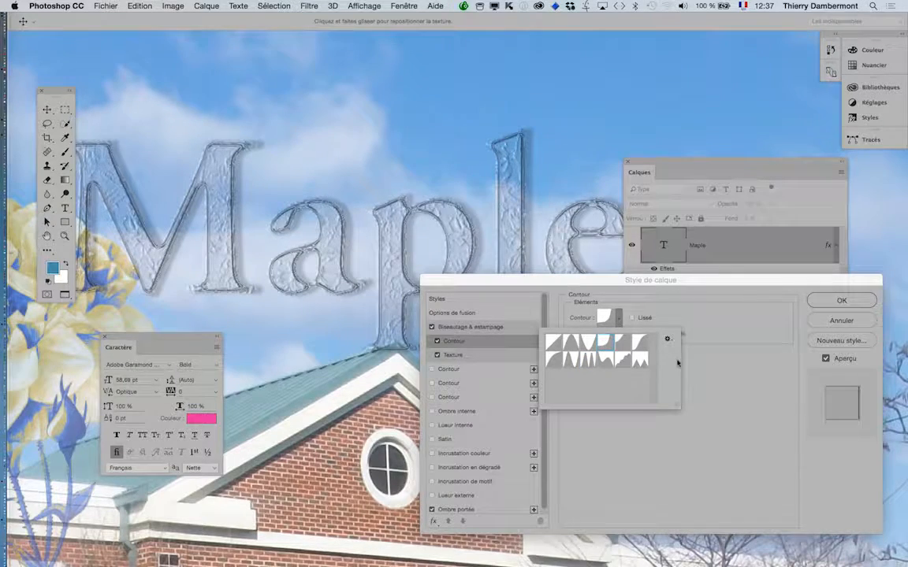
left_click(701, 369)
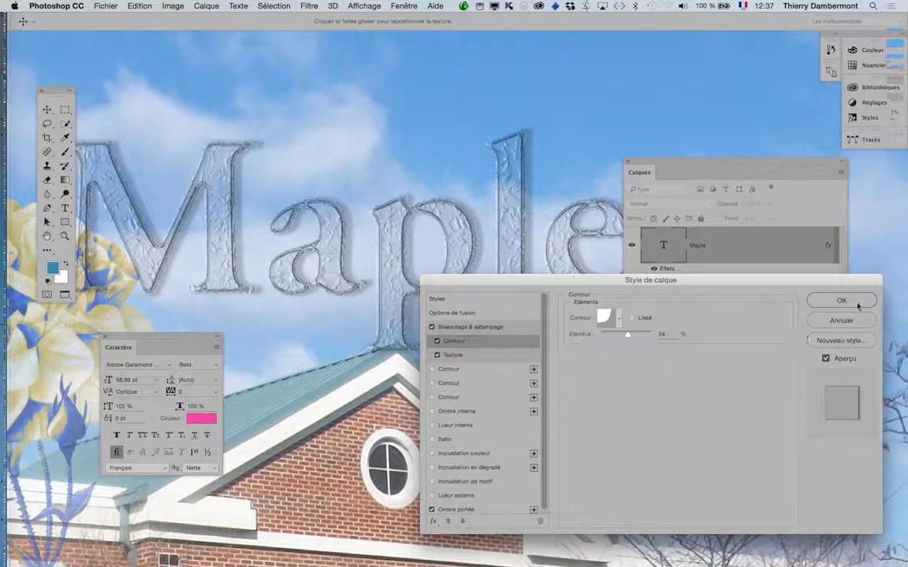
left_click(841, 299)
left_click(438, 290, "alt+super")
left_click(439, 291, "alt+super")
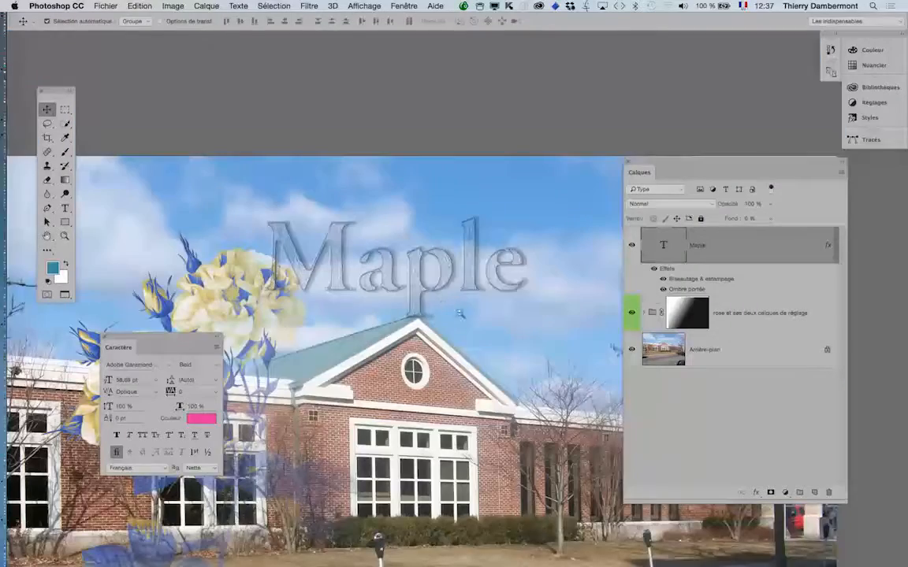
Edit the Maple layer's bevel again, disabling its Contour and applying a texture Echelle of 49%.
double_click(675, 282)
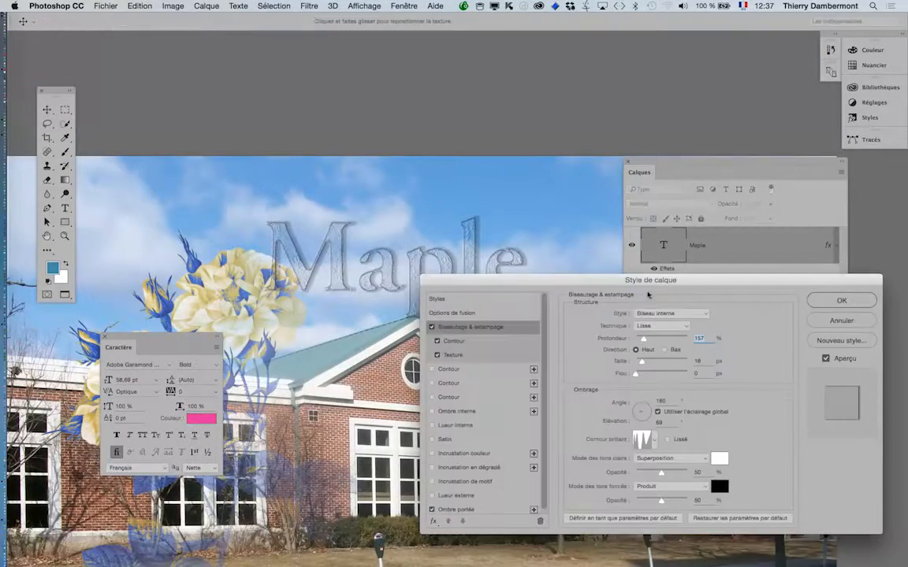
left_click(437, 341)
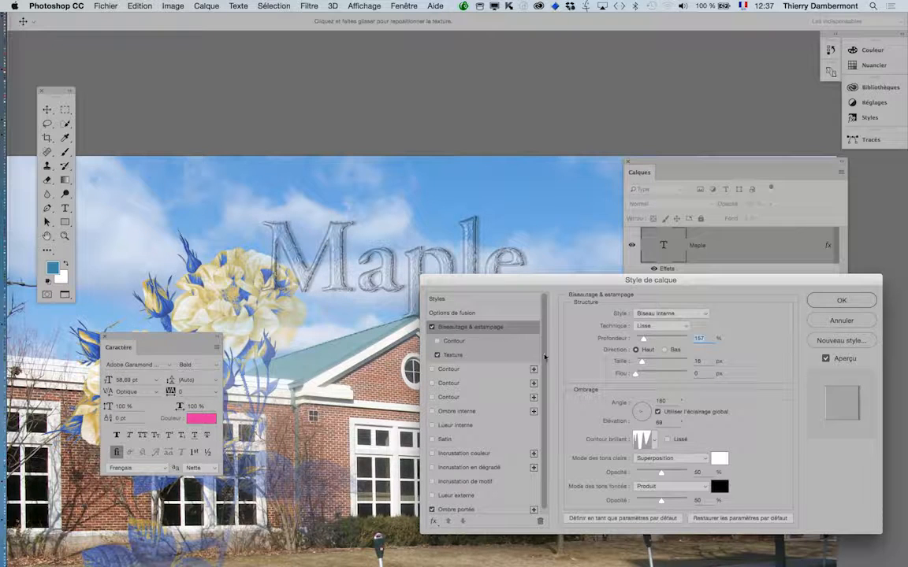
left_click(446, 356)
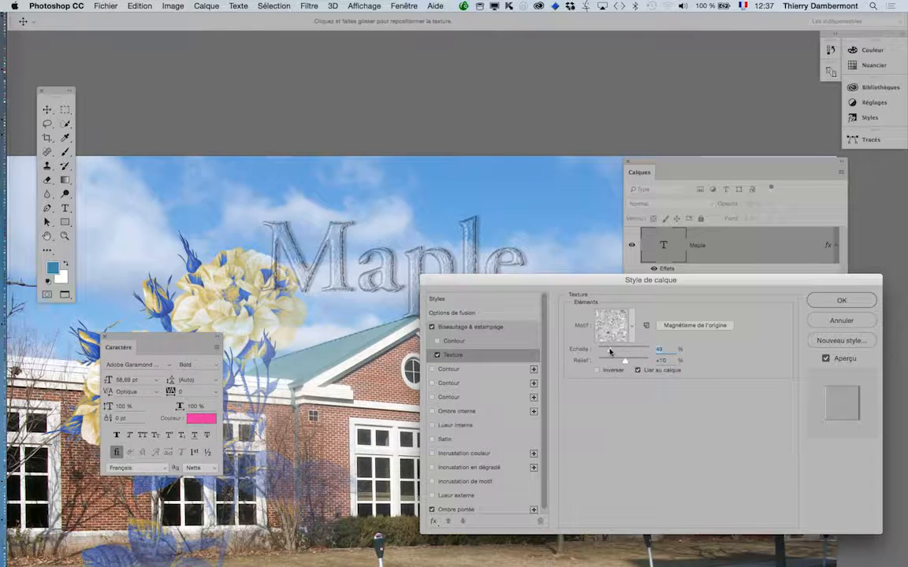
left_click(823, 304)
Enlarge the Maple text with Free Transform to about 222%, extending over the flowers and the building's facade.
scroll(429, 304, "down", 2)
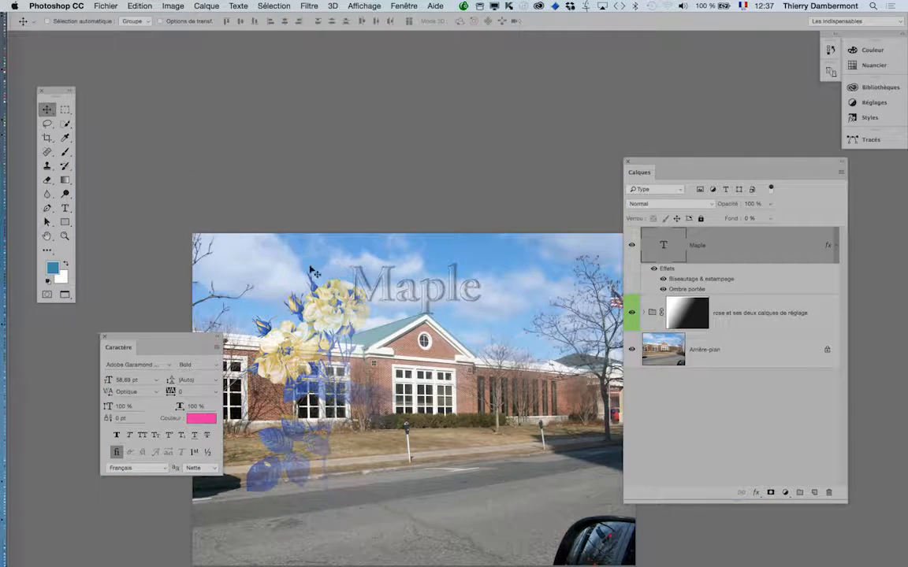
key("super+t")
left_click_drag(350, 316, 249, 361)
left_click_drag(482, 362, 533, 374)
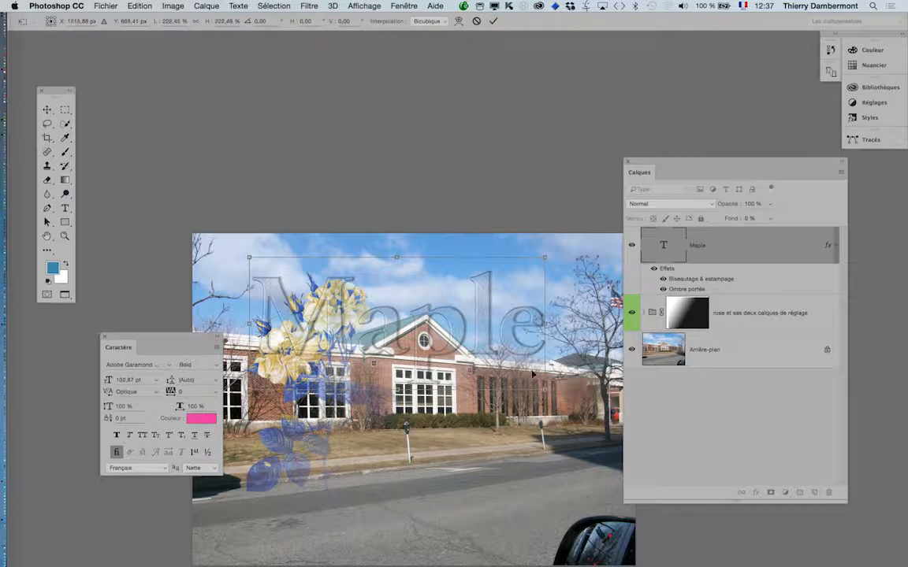
left_click(493, 20)
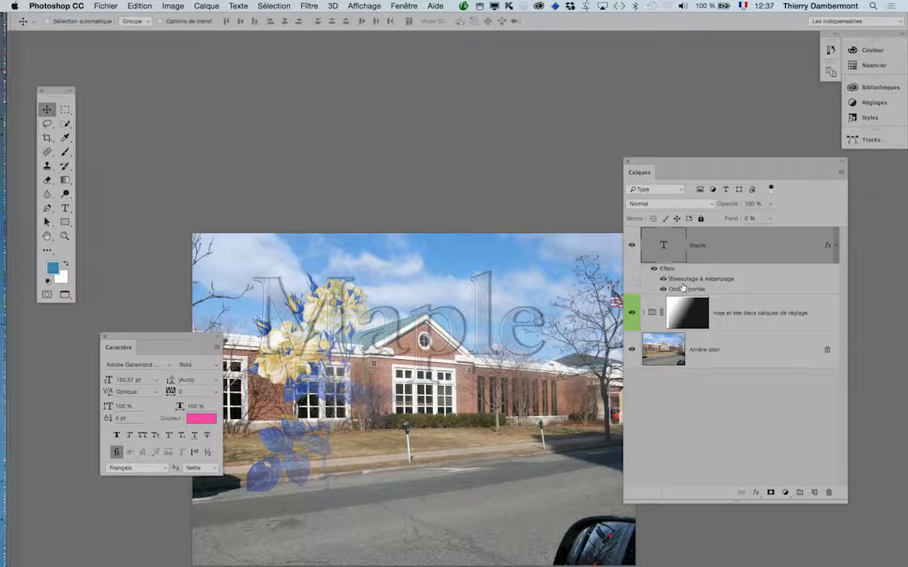
Edit the Maple layer's bevel Texture with an Echelle of 73% and a Relief of +30%, and apply the layer style.
double_click(681, 281)
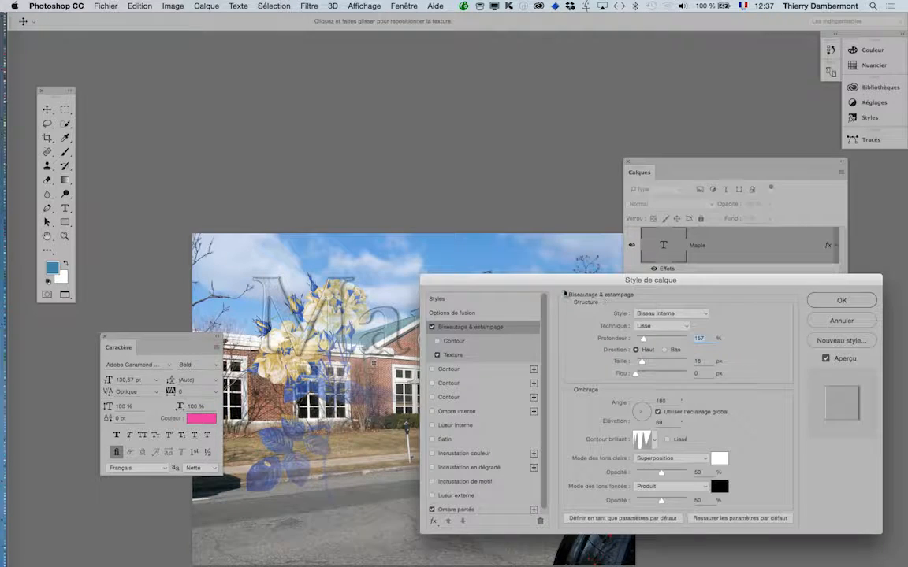
left_click(472, 356)
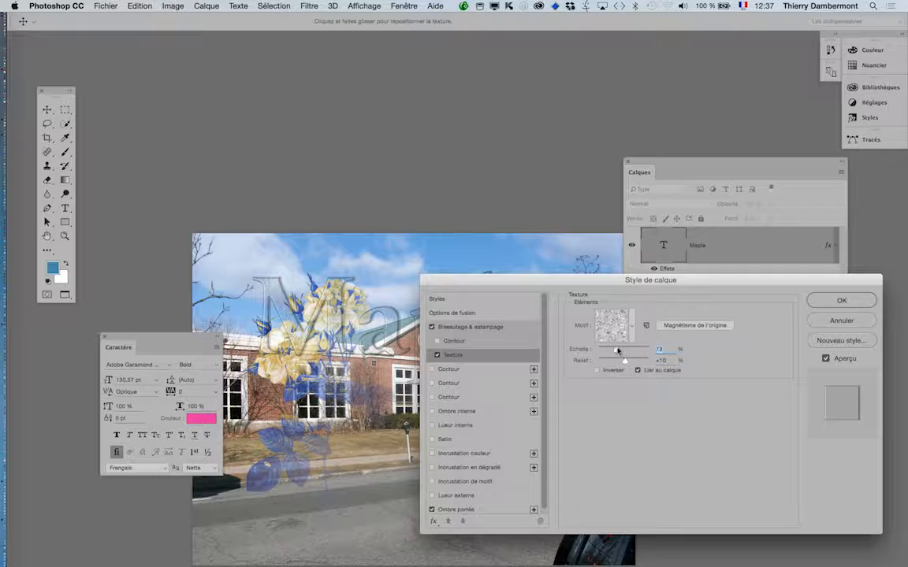
left_click_drag(628, 362, 629, 361)
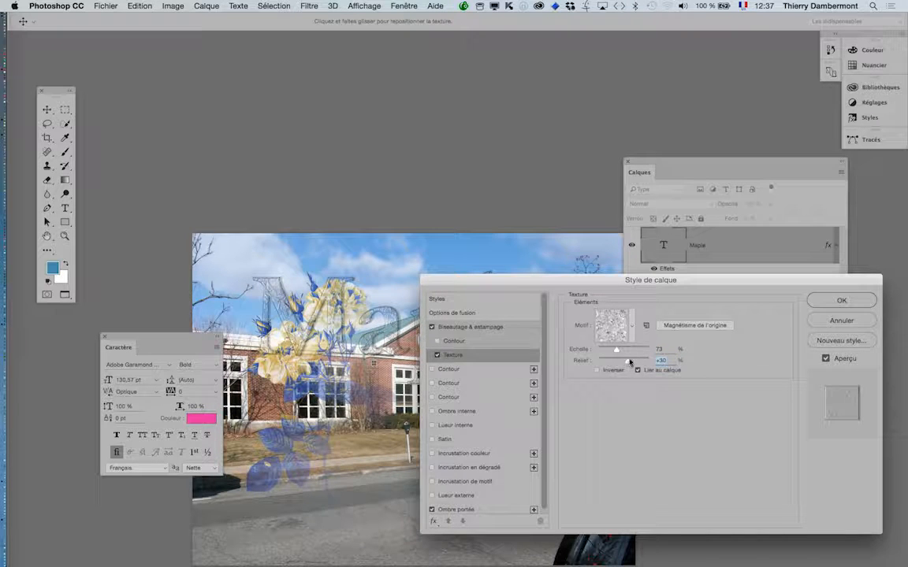
left_click(840, 305)
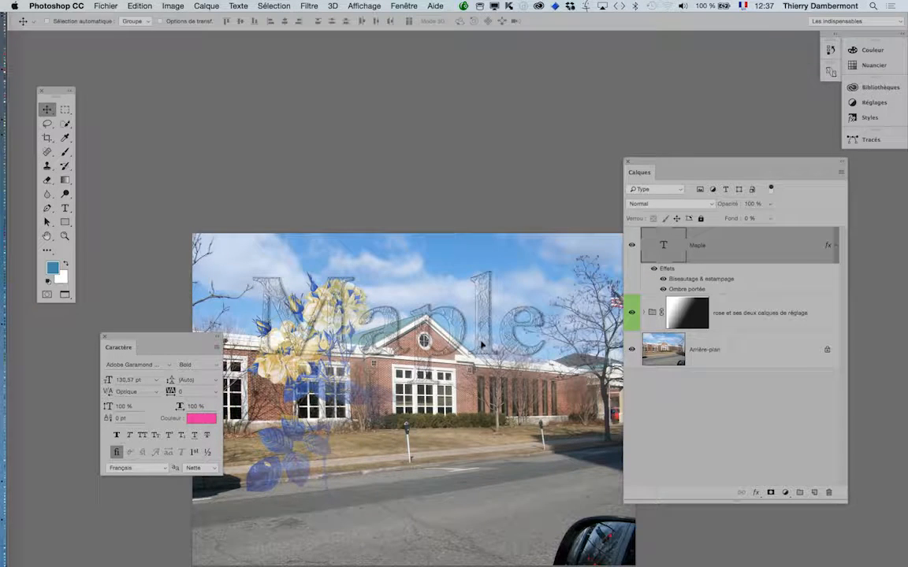
Shrink the Maple text with Free Transform to about 75% and place it in the sky, slightly overlapping the upper rose.
left_click_drag(482, 345, 512, 337)
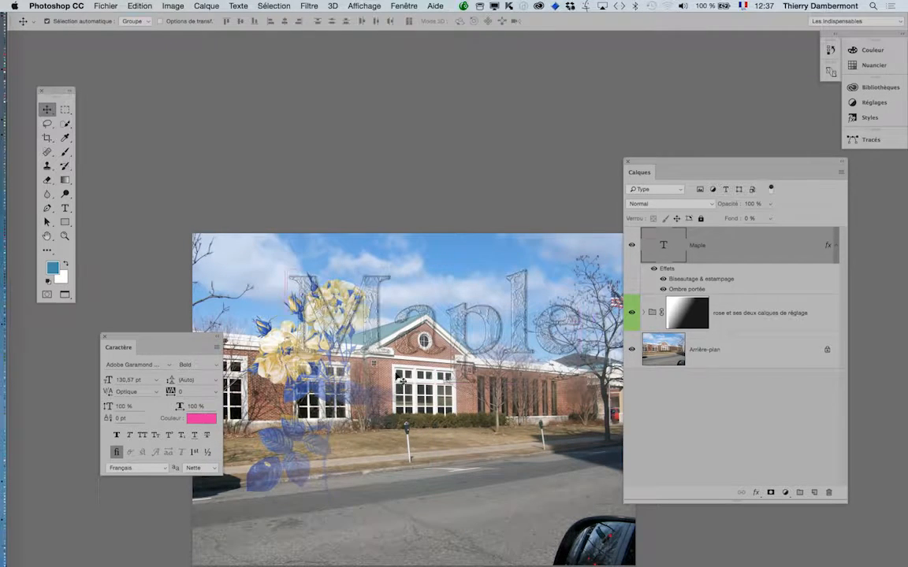
key("ctrl+t")
left_click_drag(260, 349, 382, 337)
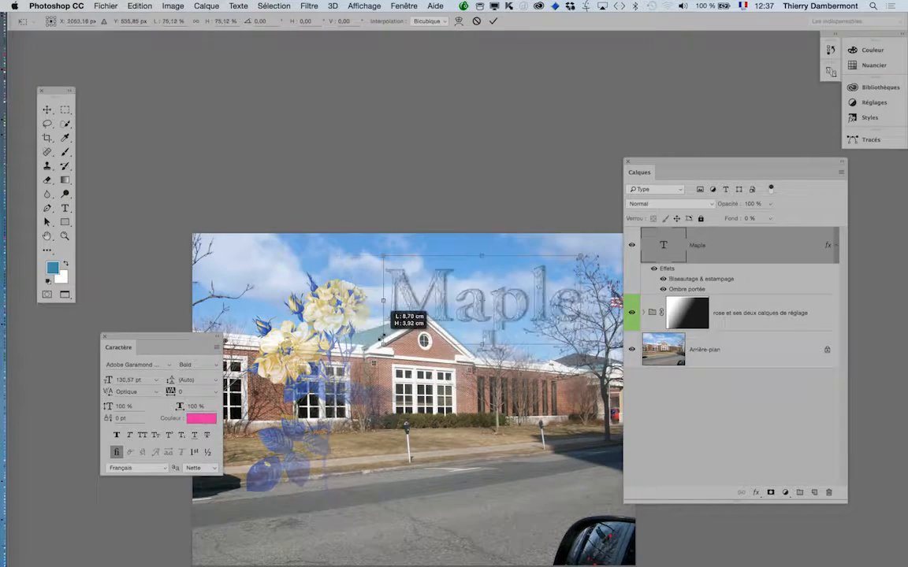
left_click(493, 22)
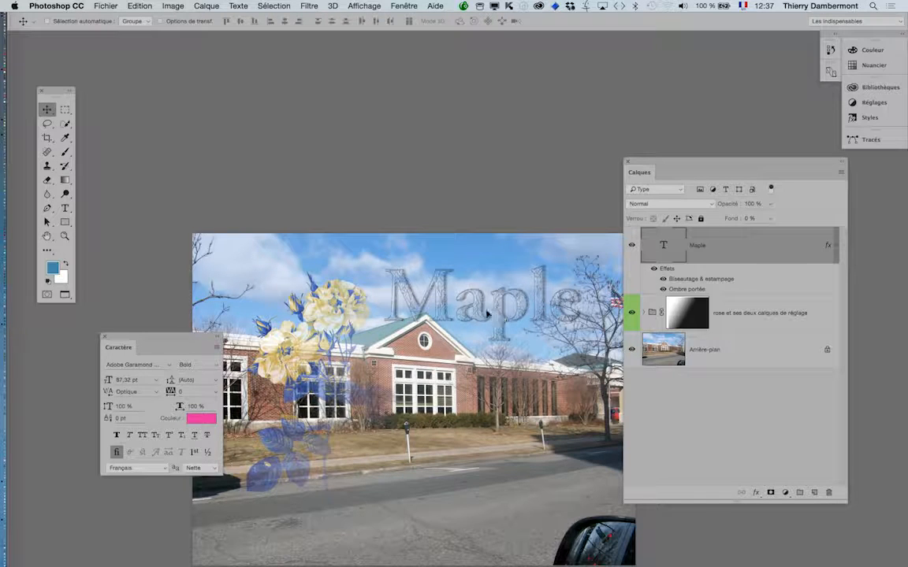
left_click_drag(487, 314, 431, 310)
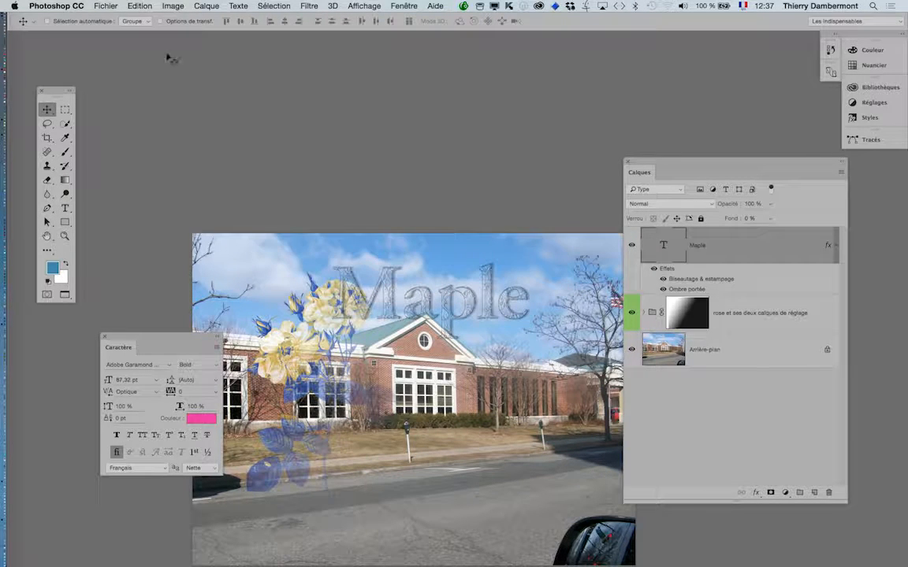
Save the document as a Photoshop PDF named Maple_Street_after_renovation-06.pdf, accepting the PDF export settings.
left_click(107, 7)
left_click(136, 114)
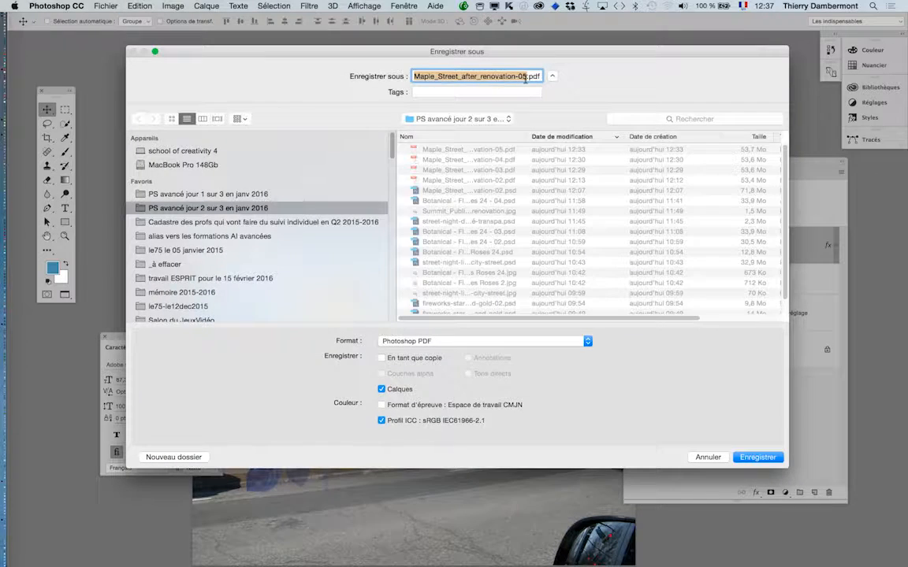
left_click(527, 76)
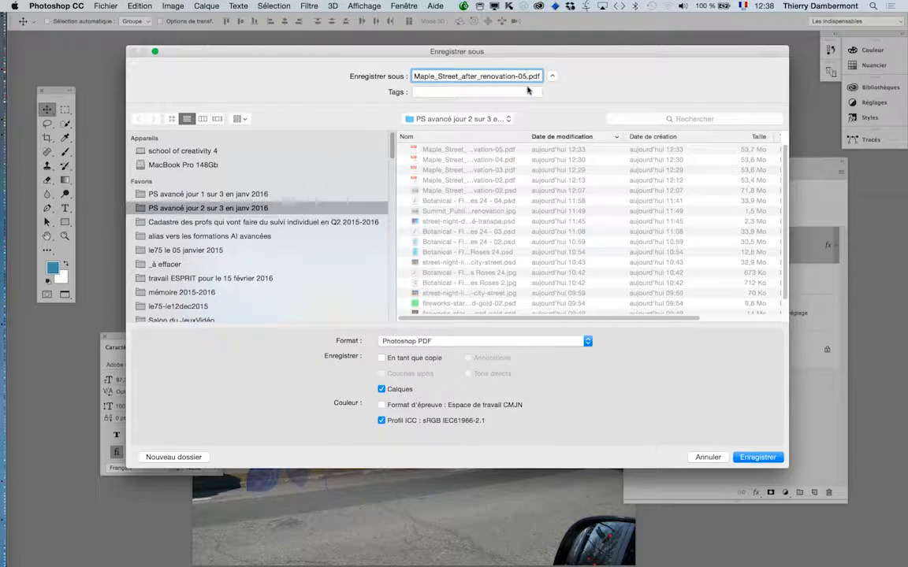
key("Return")
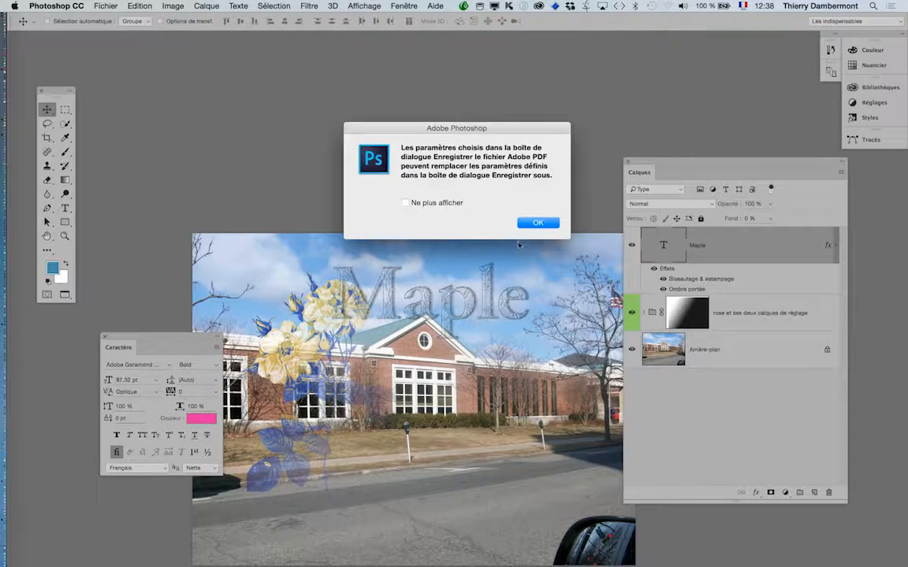
key("Return")
left_click(595, 416)
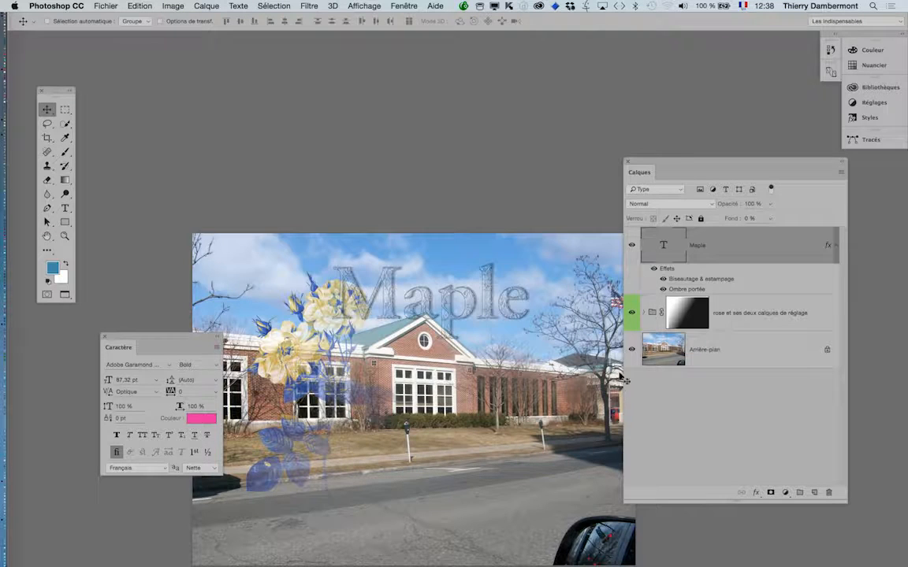
Switch to Finder and open the folder "PS avancé jour 2 sur 3 en janv 2016" in a new window.
key("super+Tab")
left_click(340, 306)
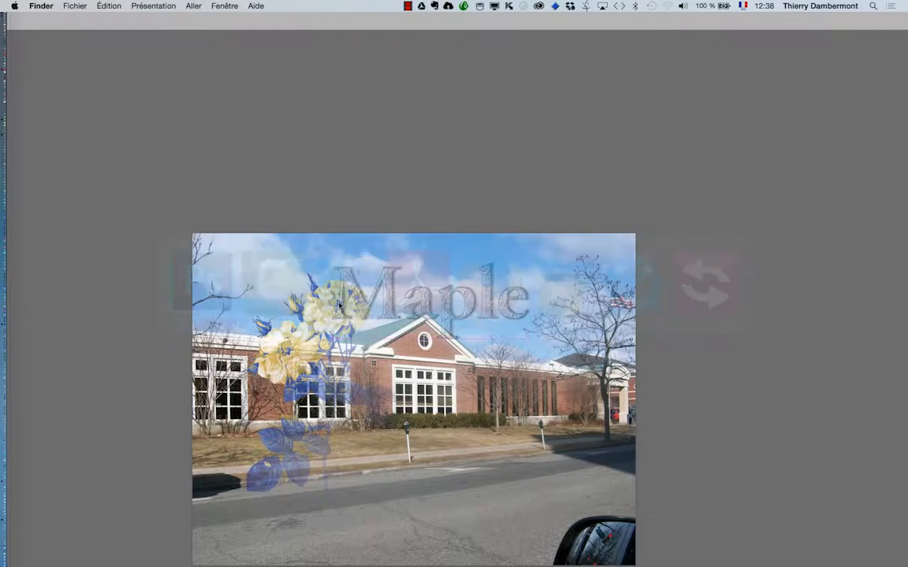
left_click(75, 6)
left_click(76, 19)
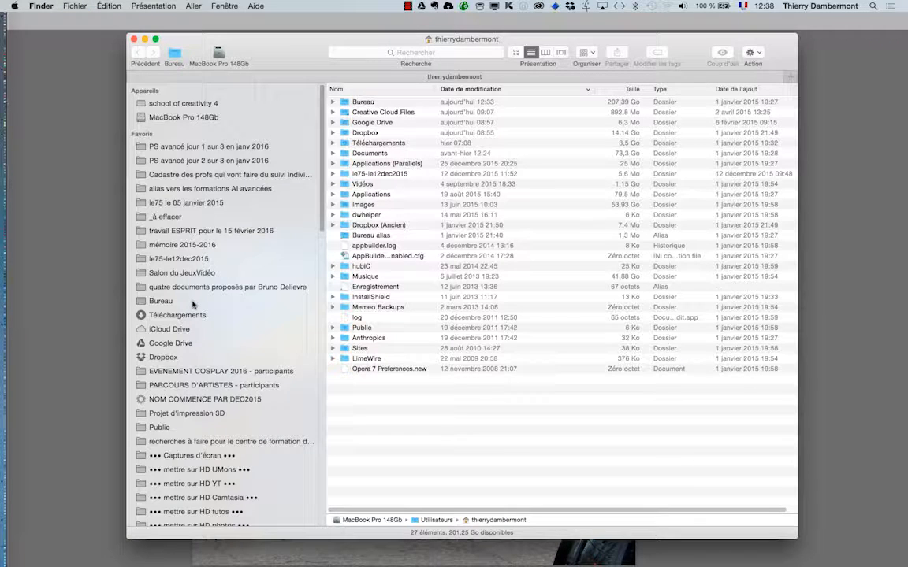
left_click(192, 302)
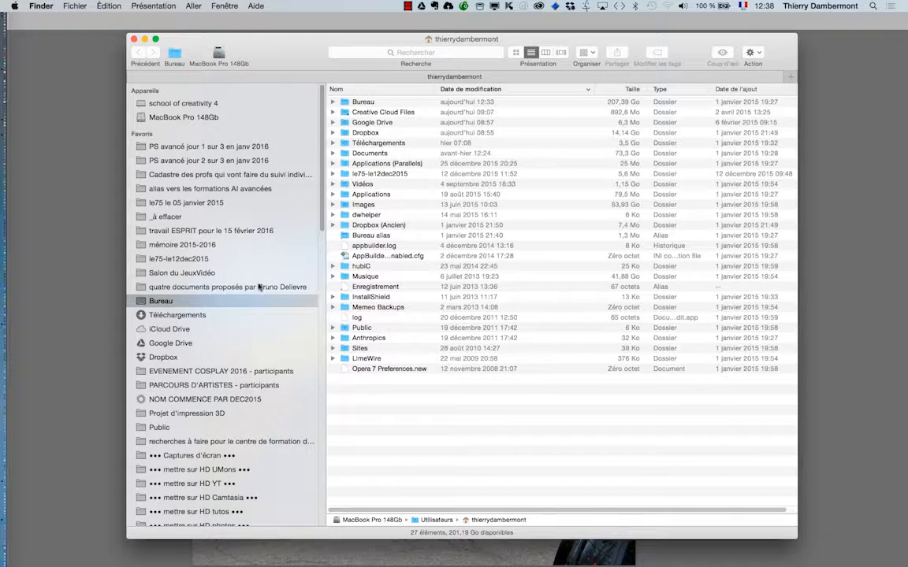
left_click(209, 160)
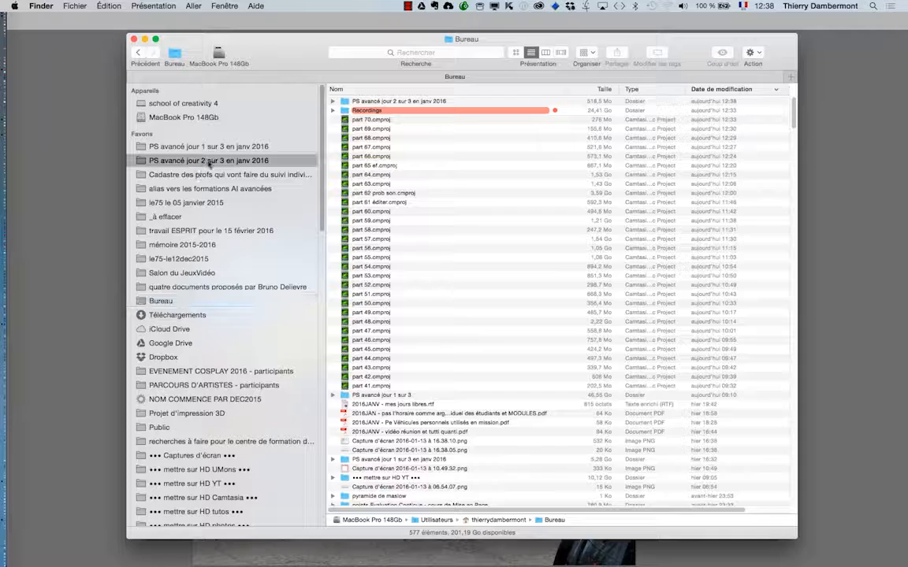
Open Maple_Street_after_renovation-06.pdf with Adobe Reader.
right_click(412, 103)
mouse_move(459, 117)
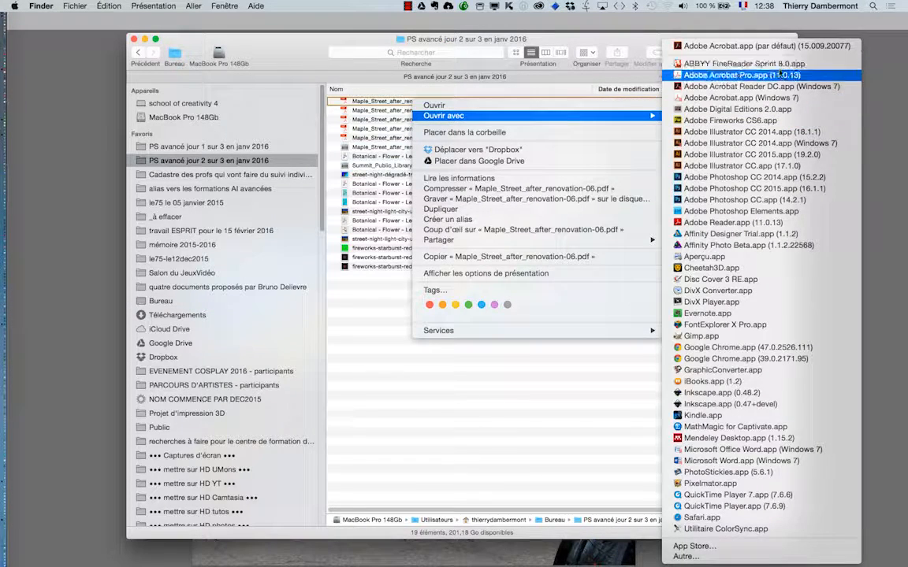
left_click(747, 225)
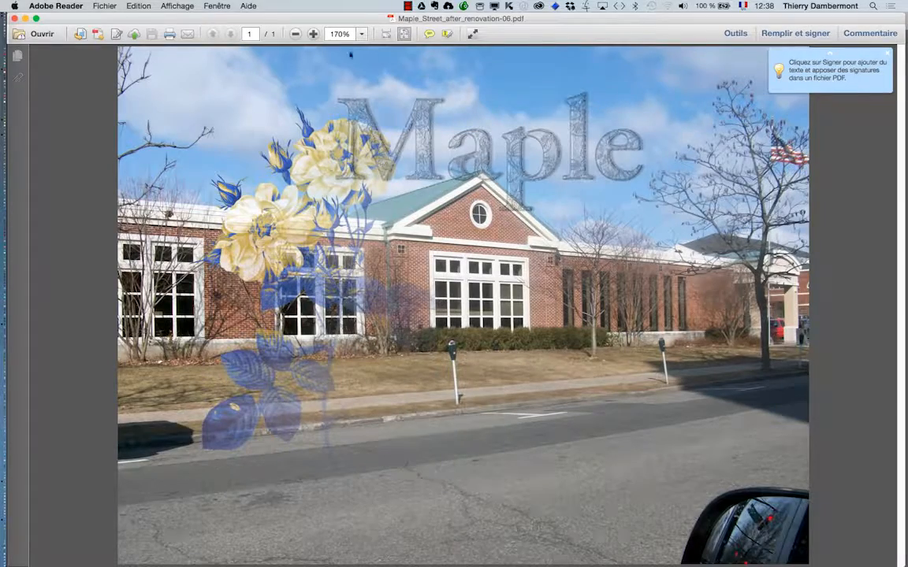
Examine the textured bevel on the letter M of Maple at 800% magnification in the PDF.
left_click(313, 34)
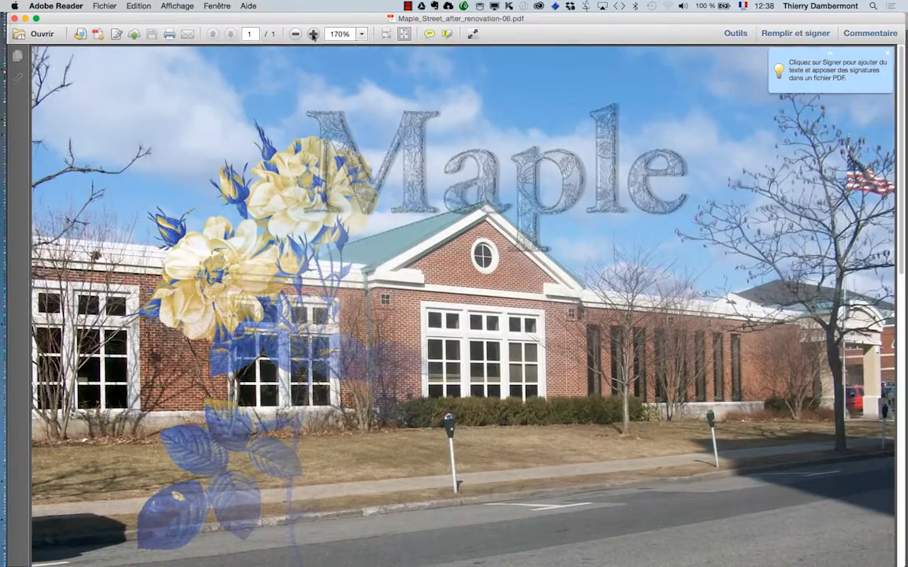
left_click(313, 34)
left_click(313, 34)
left_click(313, 34)
left_click(313, 34)
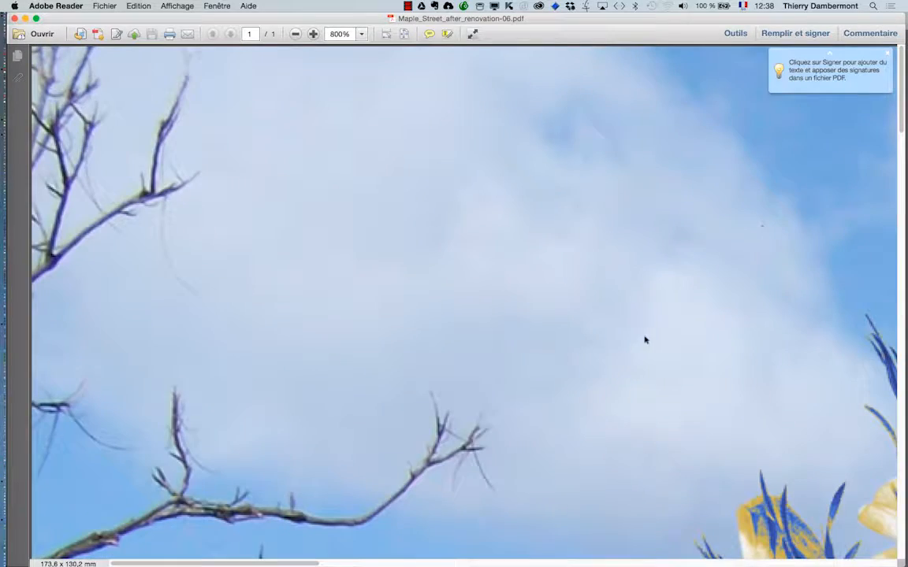
left_click_drag(690, 355, 152, 288)
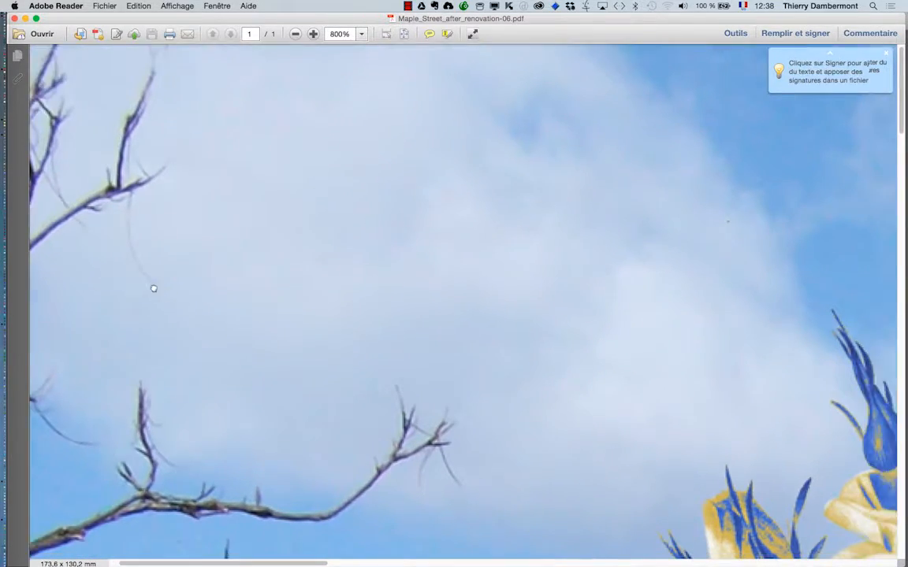
left_click_drag(468, 358, 315, 236)
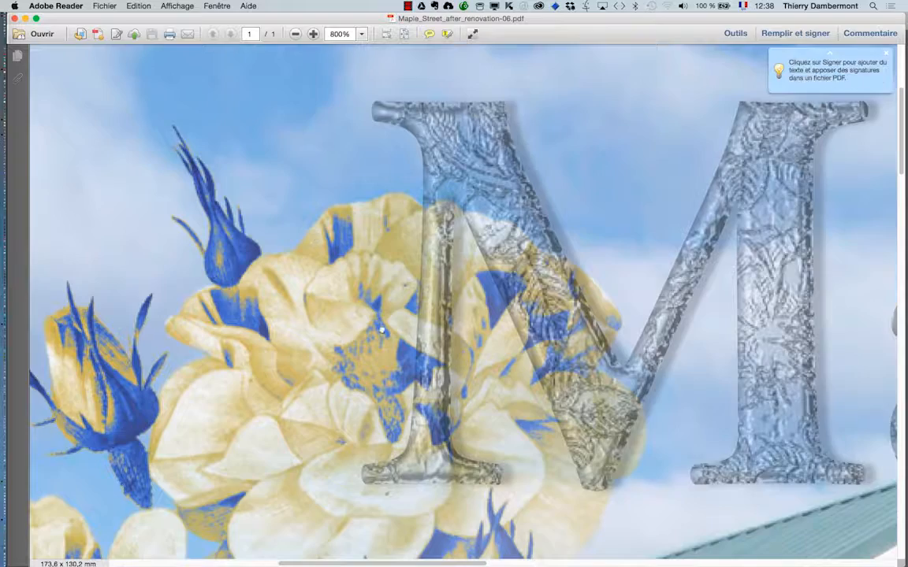
scroll(353, 289, "right", 5)
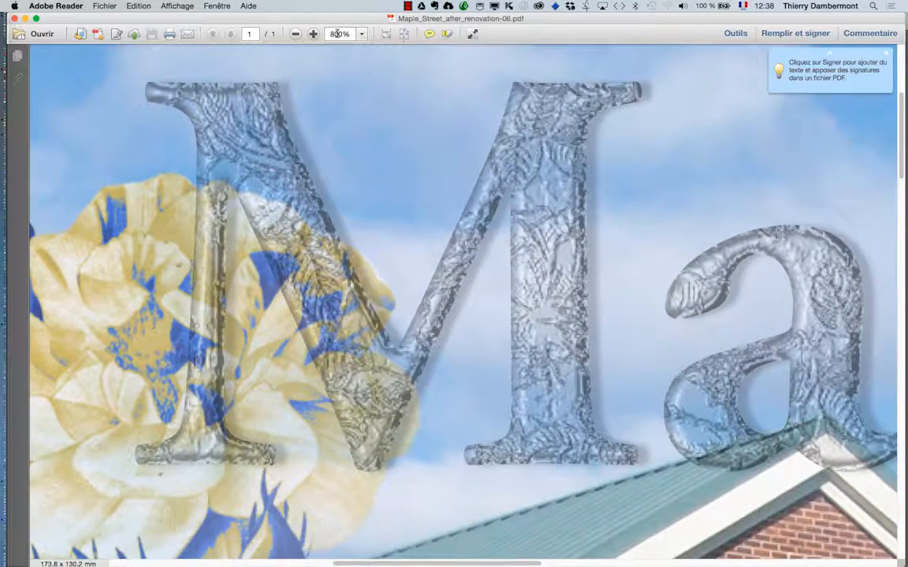
Compare the letter outlines and the bevel texture's pixels around the "a" of Maple at up to 2400%, then in wider view.
left_click(312, 34)
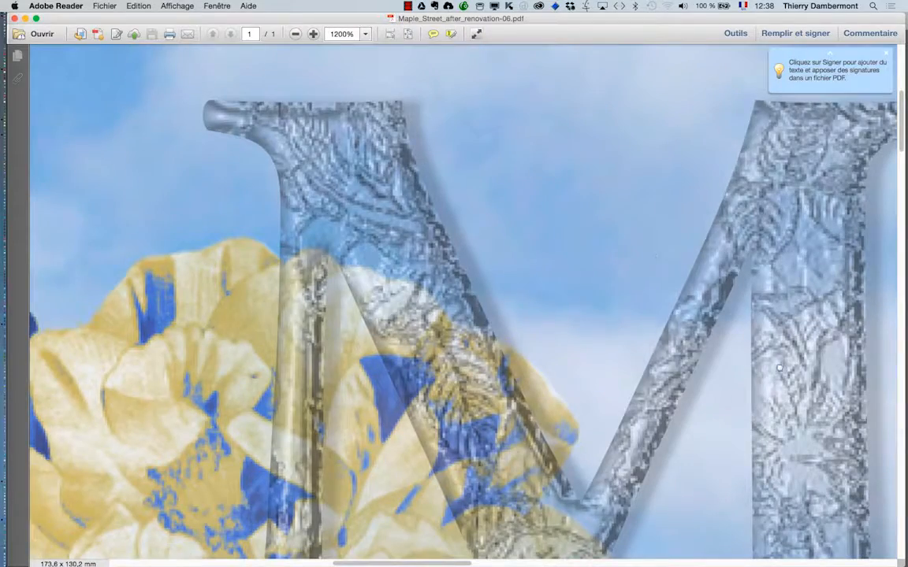
scroll(283, 298, "right", 10)
scroll(476, 386, "down", 5)
scroll(476, 387, "right", 3)
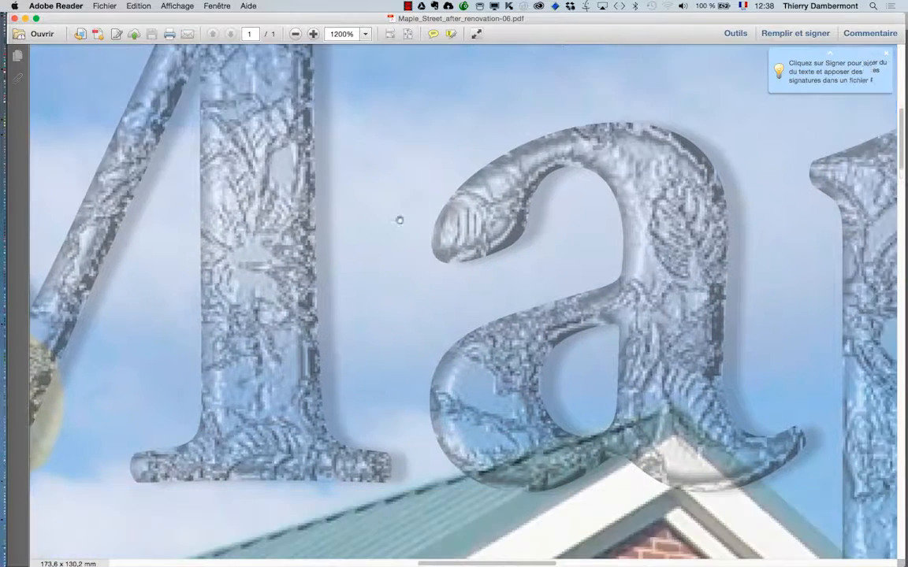
left_click(313, 34)
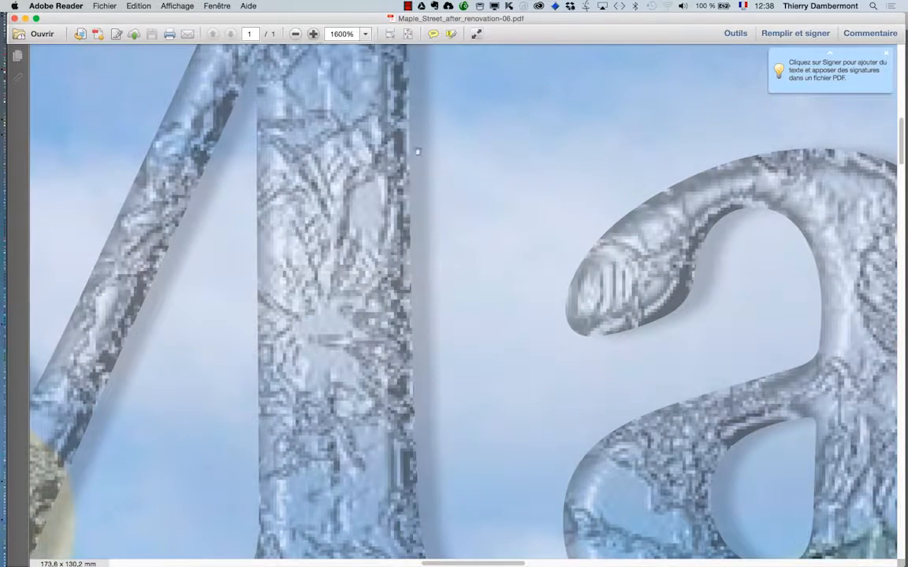
scroll(363, 201, "right", 3)
scroll(363, 201, "down", 2)
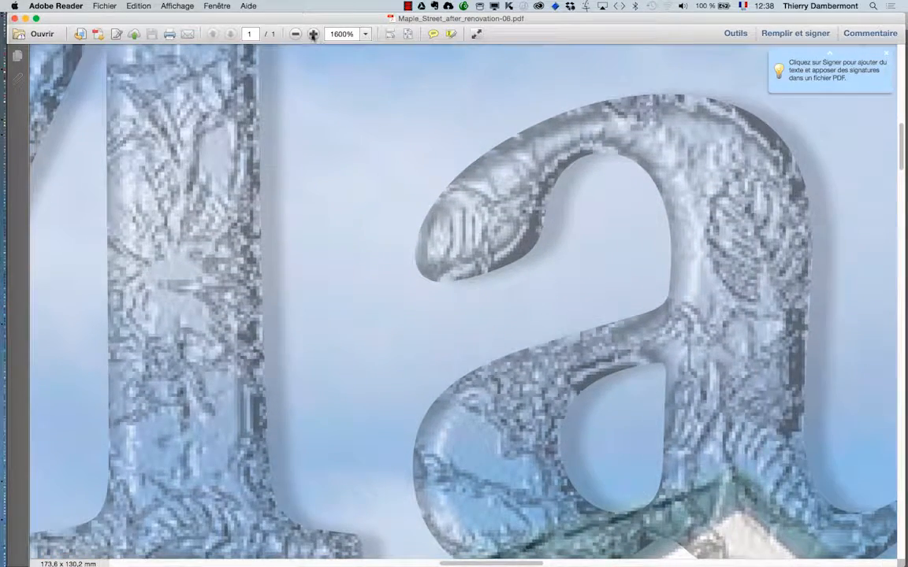
left_click(313, 33)
left_click_drag(509, 227, 284, 187)
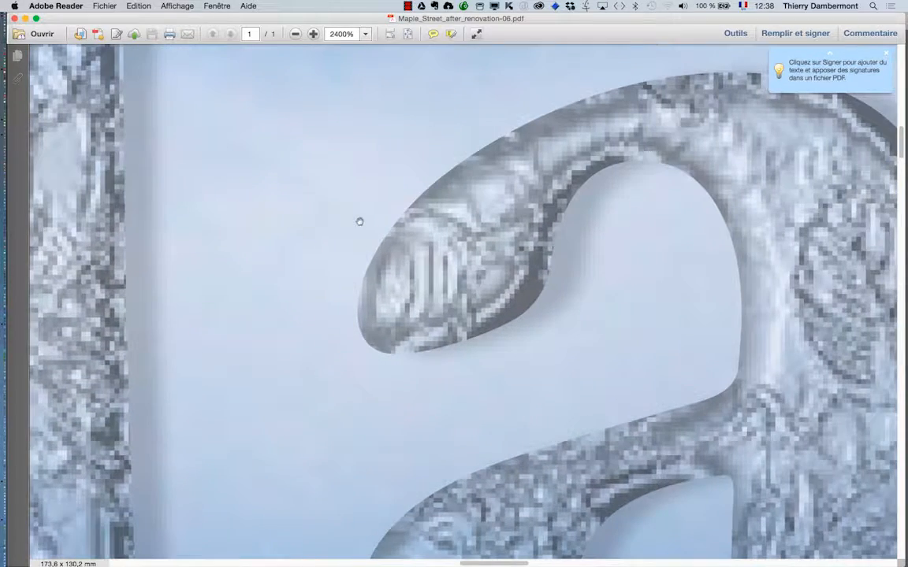
left_click(294, 34)
left_click(294, 34)
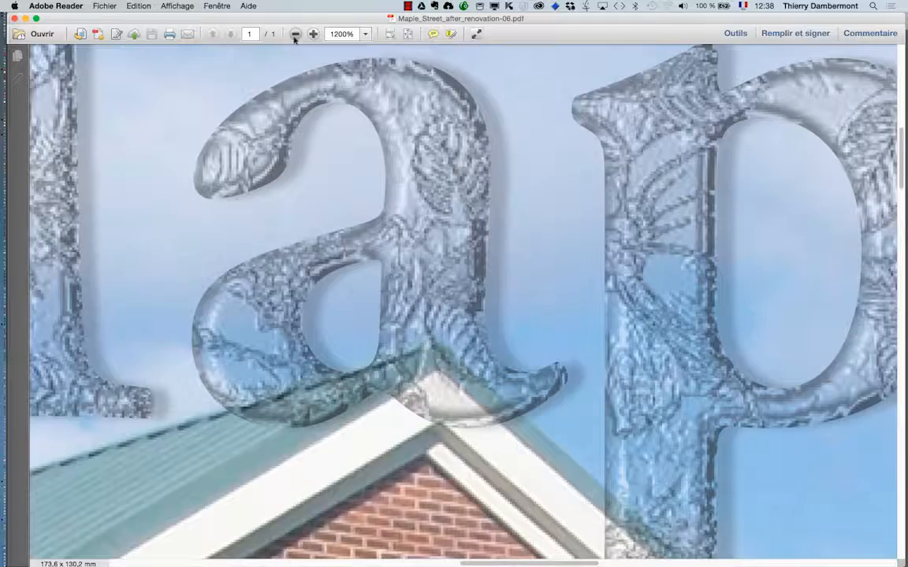
left_click(295, 35)
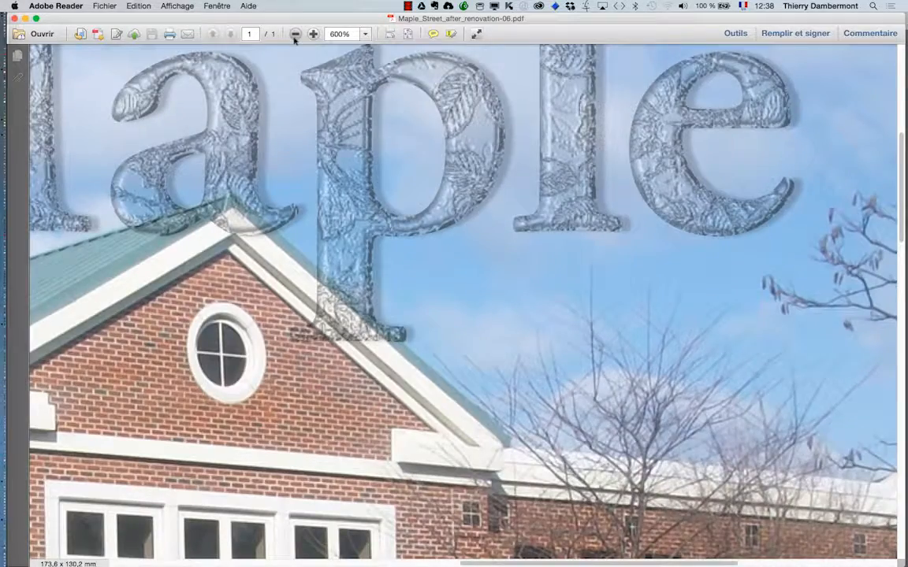
left_click(294, 34)
Switch back to Photoshop and, in the image size settings, display the dimensions in Centimètres and disable Rééchantillonnage.
key("super+Tab")
key("super+Tab")
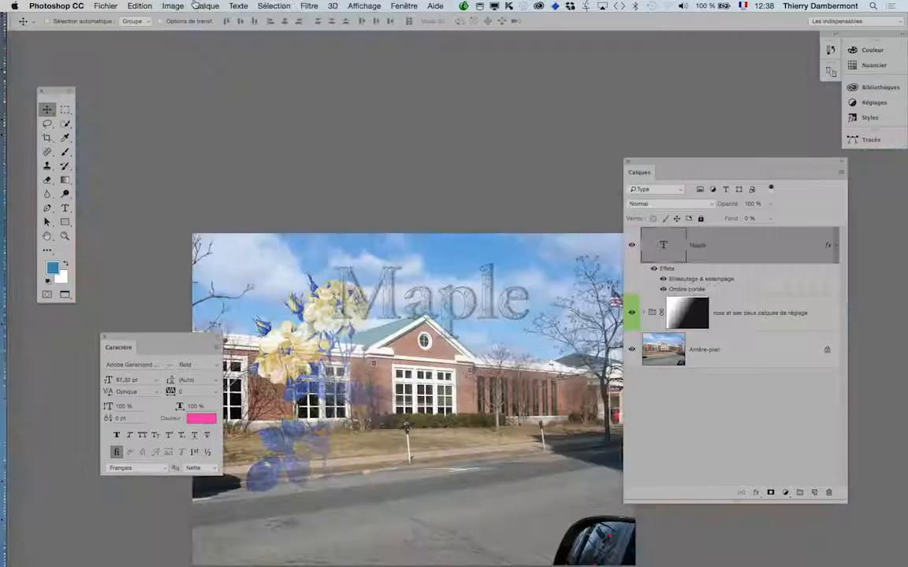
left_click(172, 6)
left_click(193, 89)
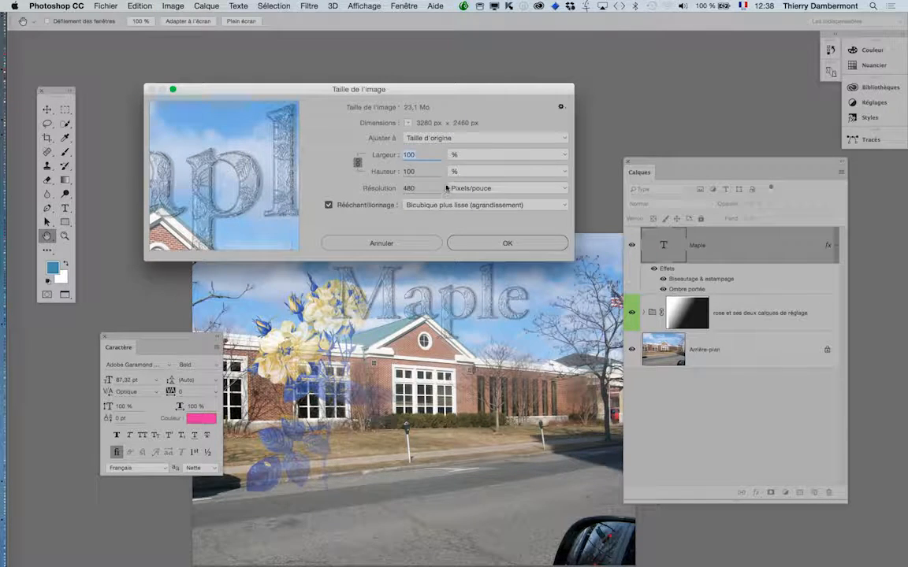
left_click(489, 155)
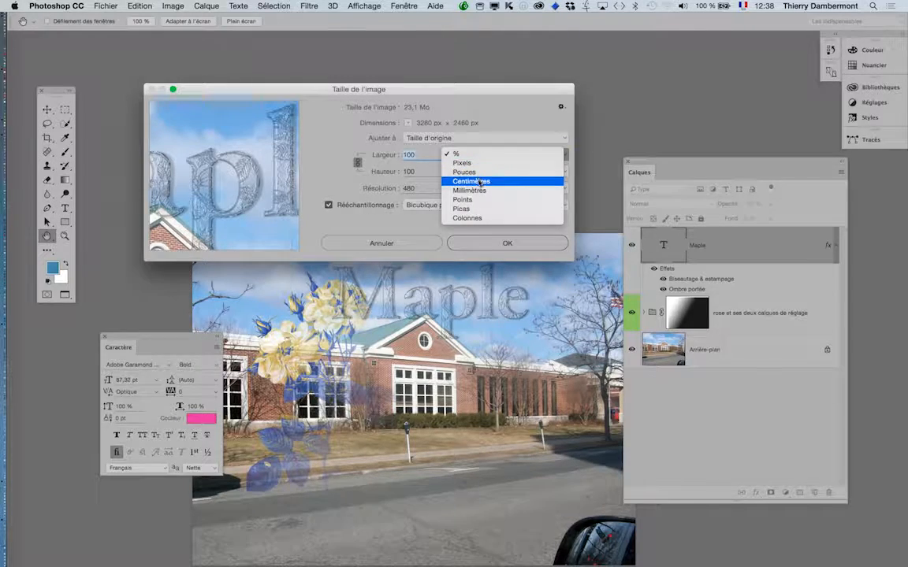
left_click(505, 180)
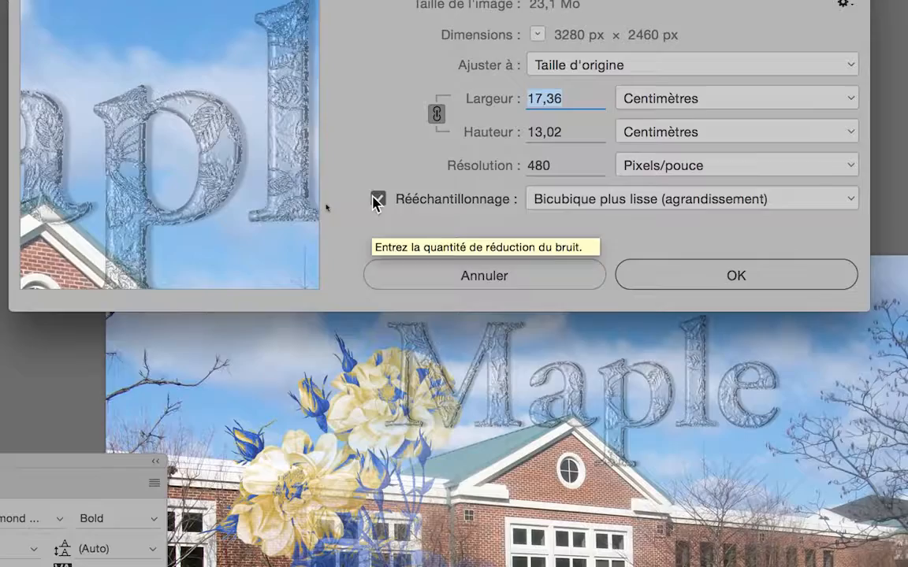
left_click(360, 185)
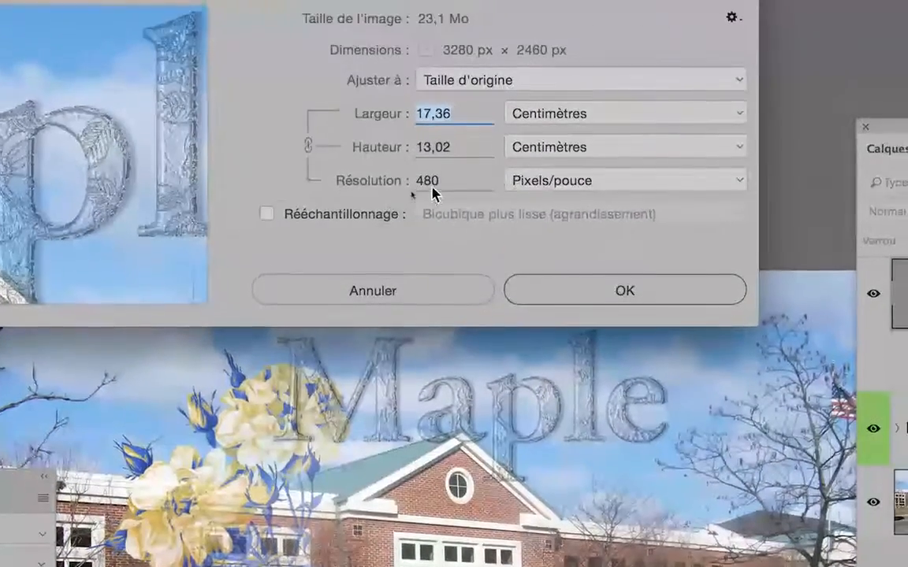
Set the image resolution to 300 Pixels/pouce without resampling, review the resulting width and height, and apply the image size.
left_click(412, 190)
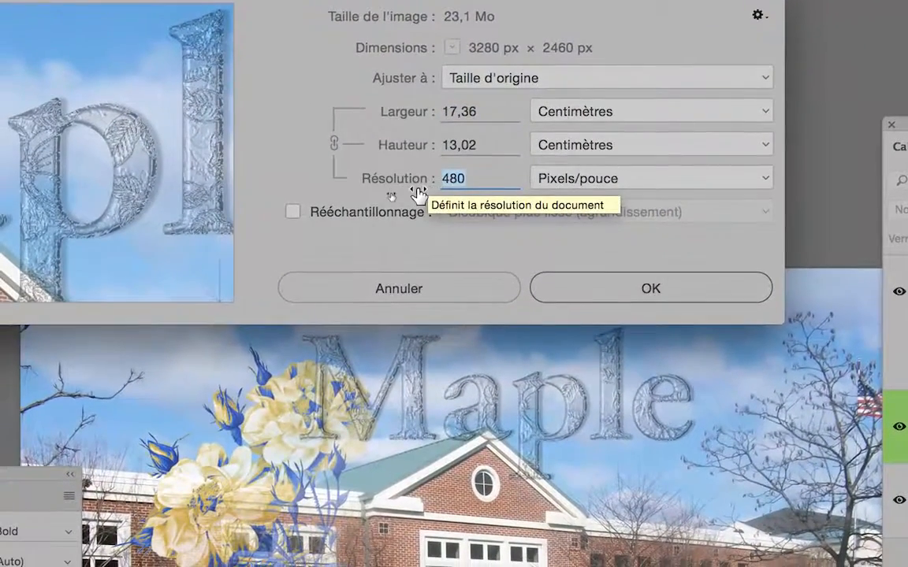
type("300")
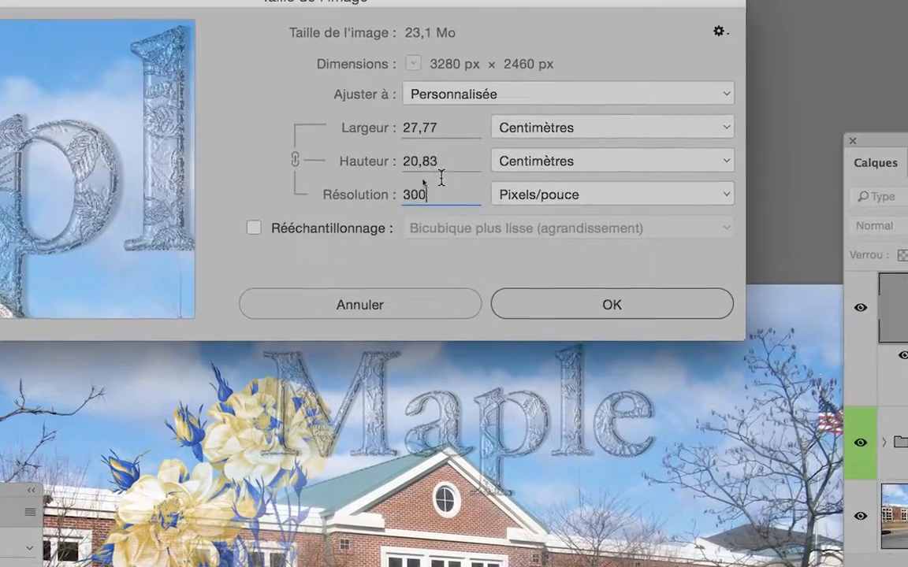
left_click(482, 144)
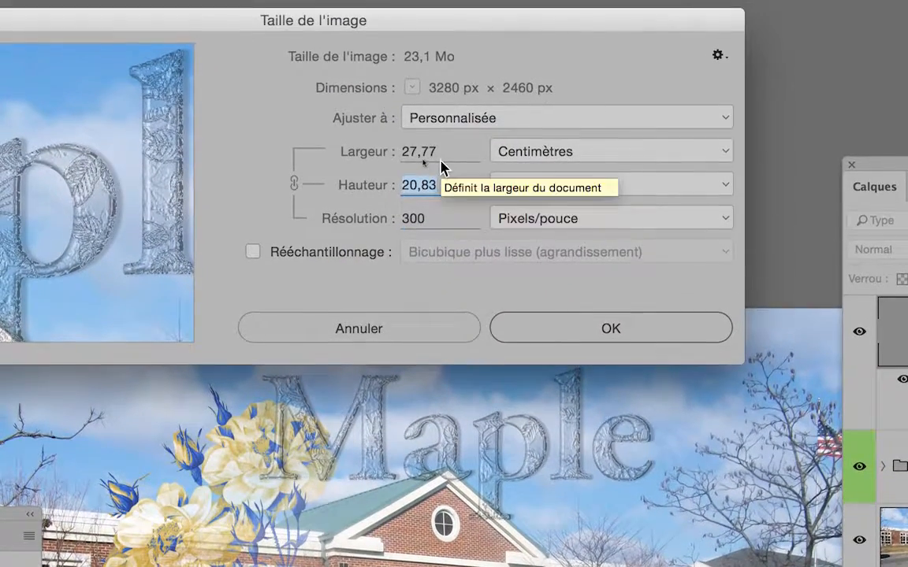
left_click(438, 141)
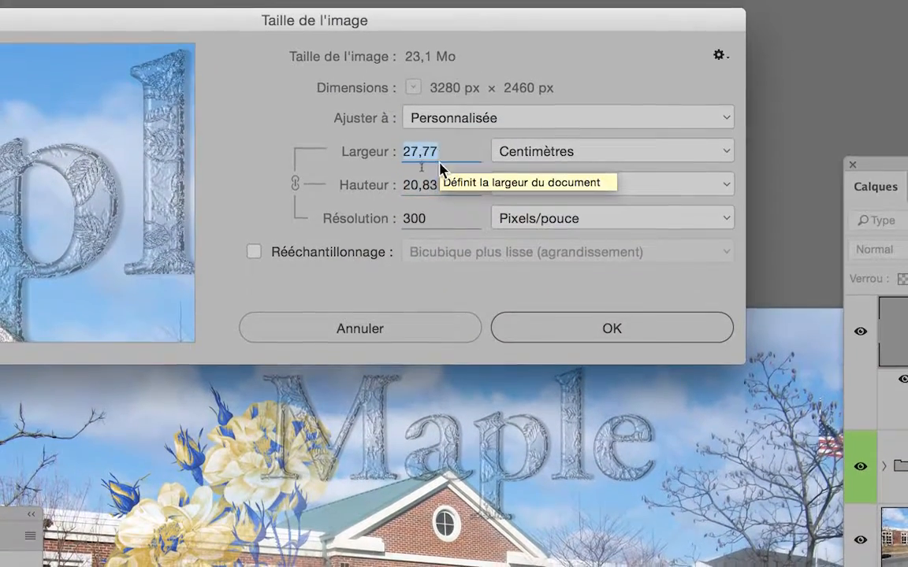
left_click(438, 168)
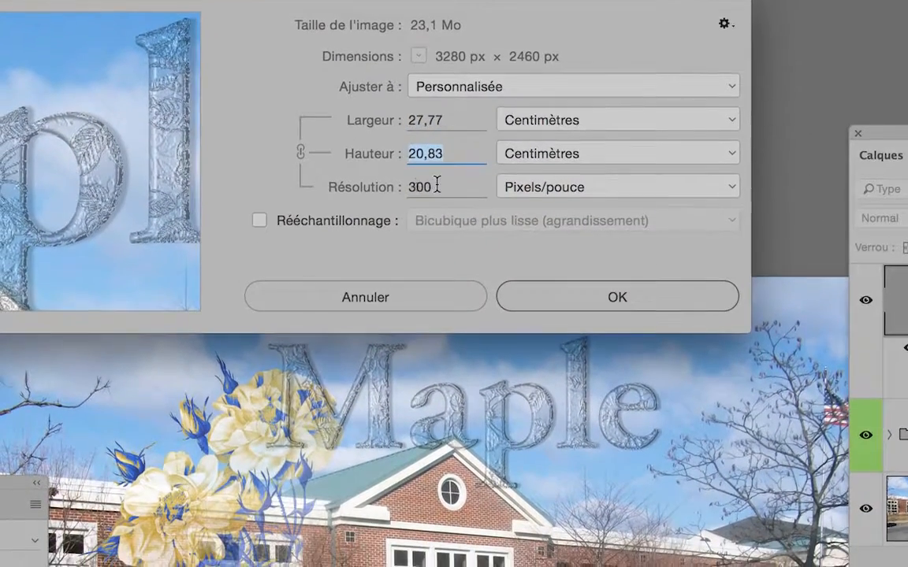
left_click(446, 209)
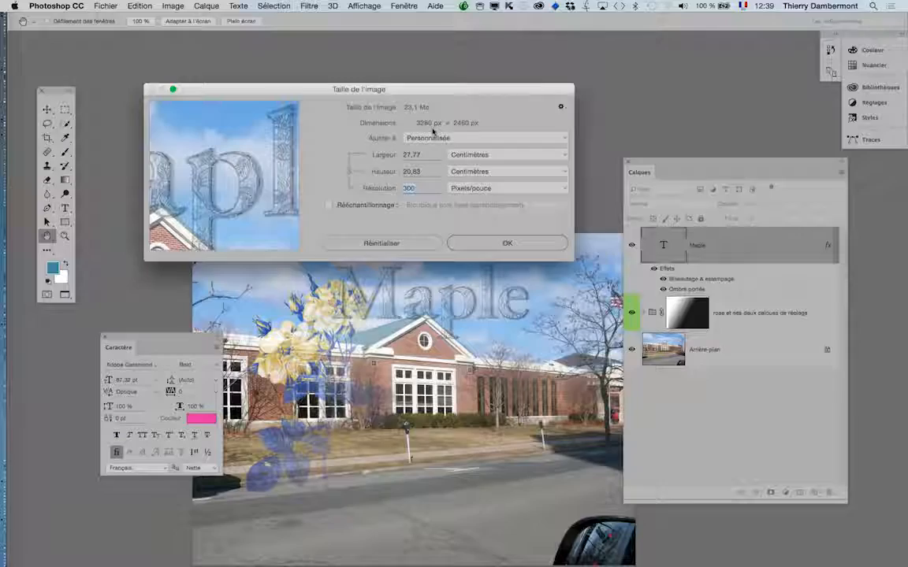
left_click(497, 245)
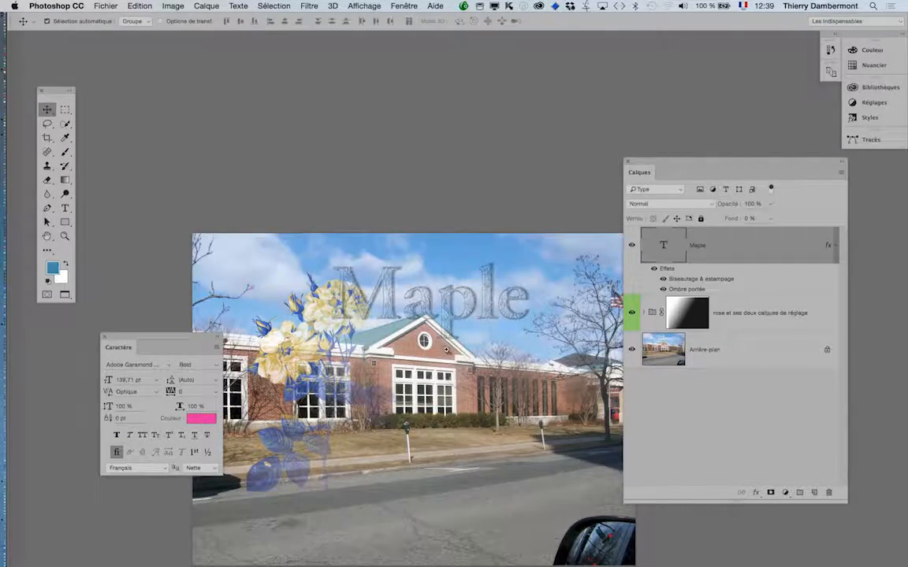